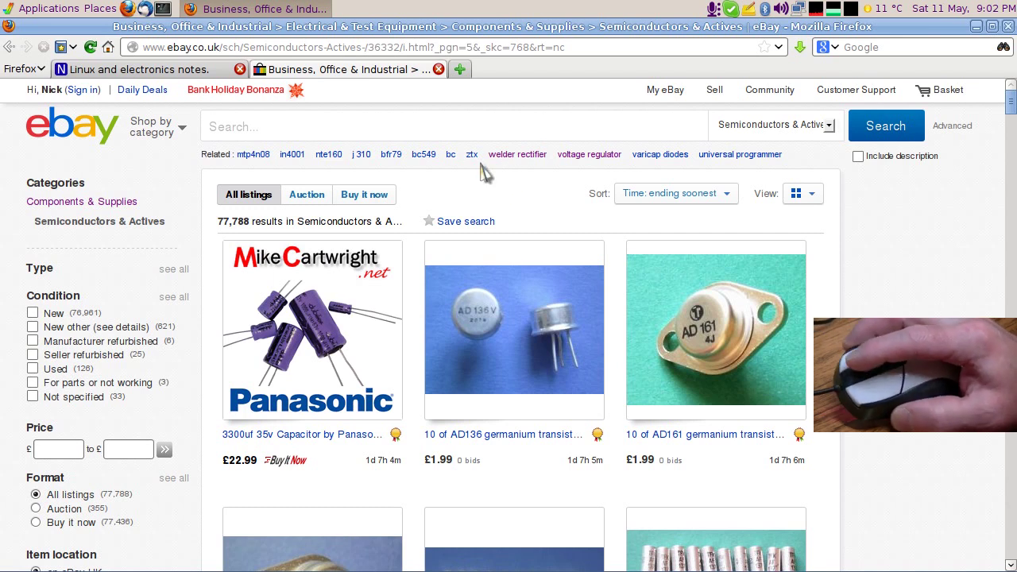
# Step: Scroll through the eBay Semiconductors listings, then bring up the Places menu in the top panel
pyautogui.scroll(-5, 483, 173)
pyautogui.scroll(5, 483, 173)
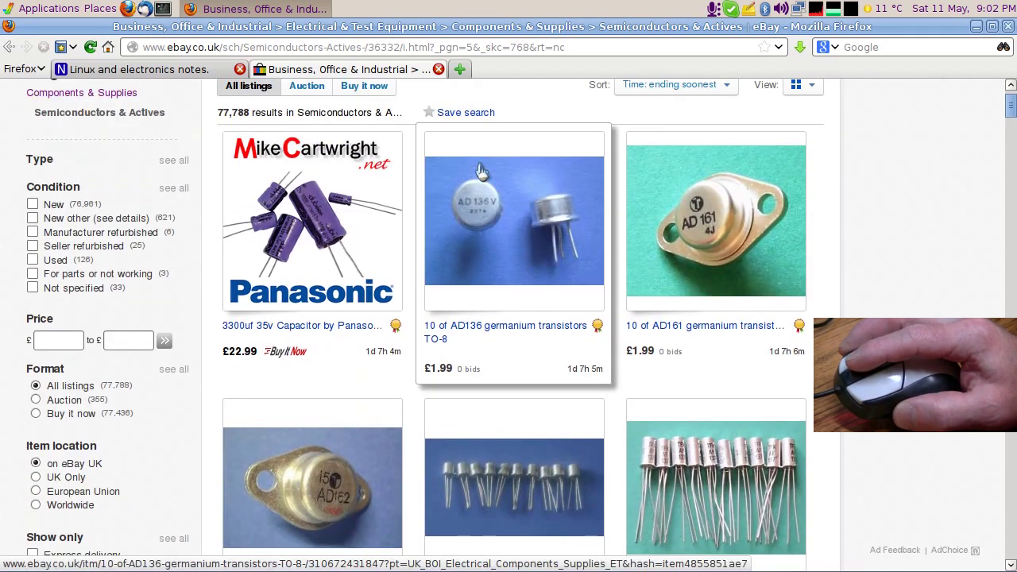
pyautogui.scroll(-5, 483, 173)
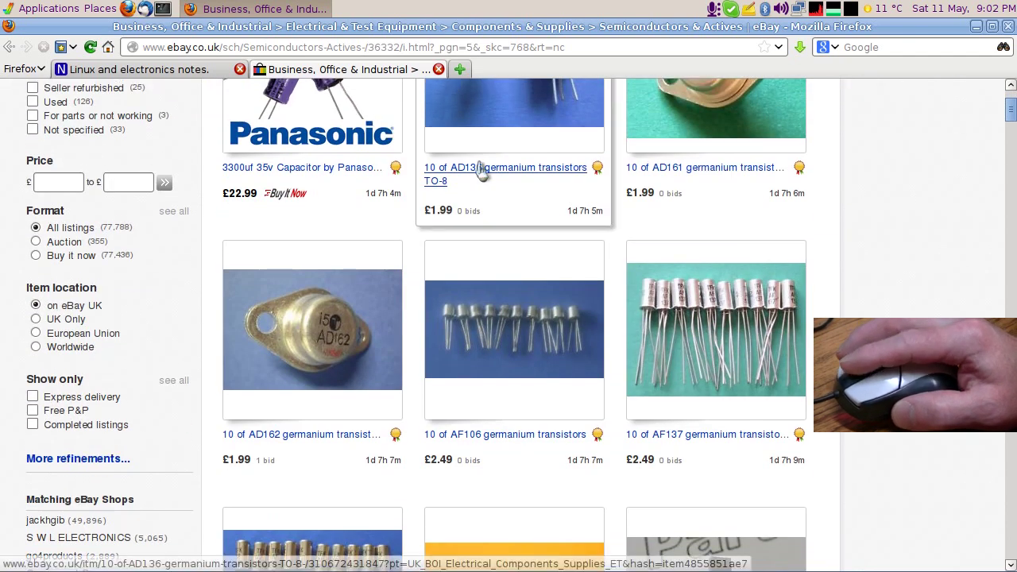
pyautogui.scroll(5, 483, 173)
pyautogui.scroll(-8, 483, 173)
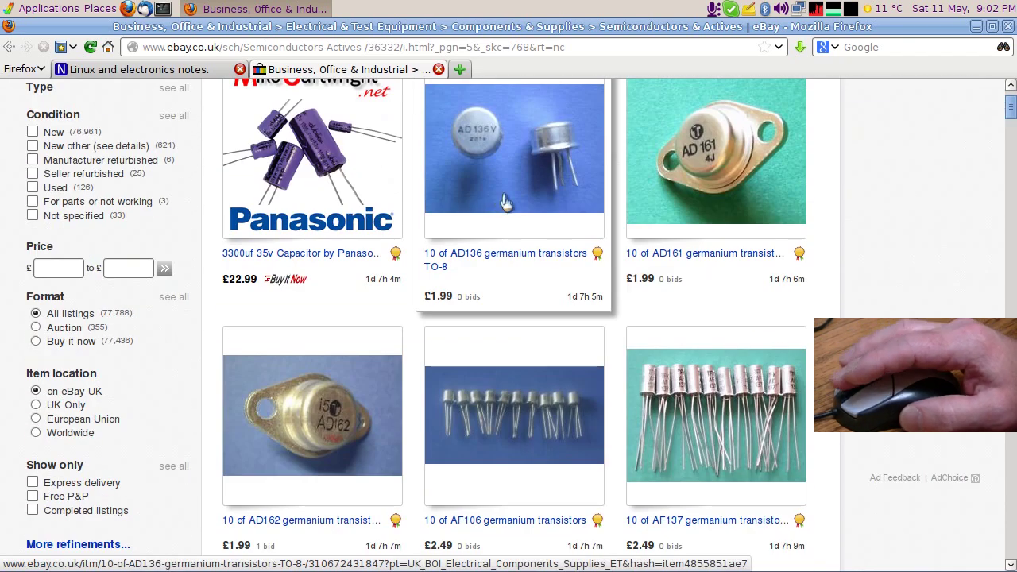
pyautogui.scroll(5, 505, 182)
pyautogui.scroll(3, 505, 183)
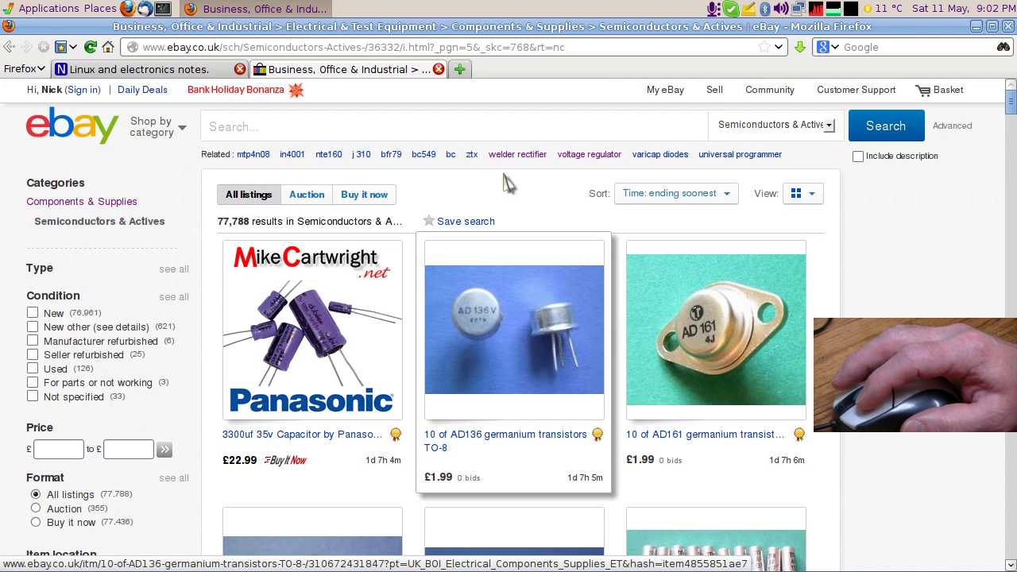
pyautogui.click(108, 11)
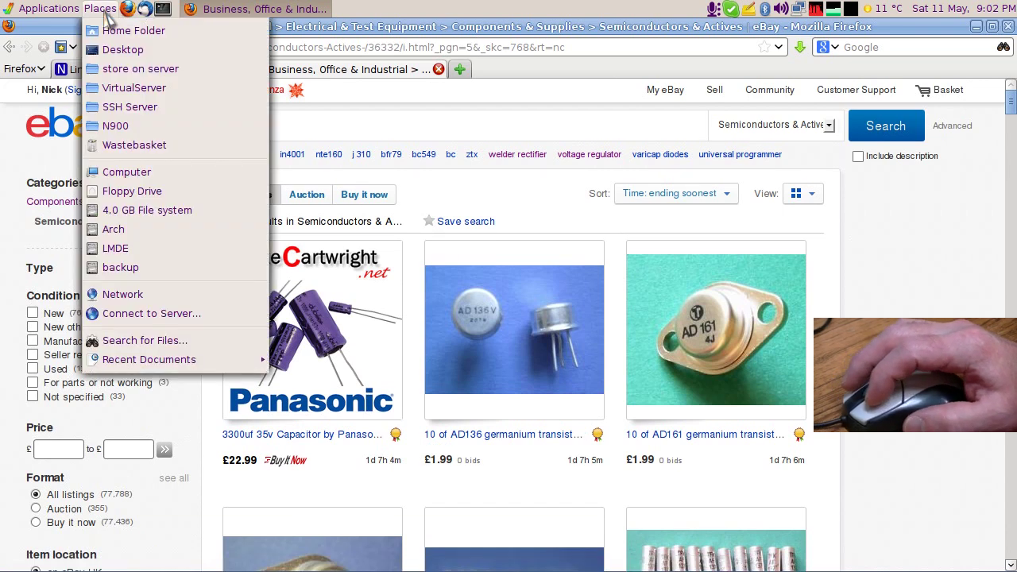
# Step: Open LVC14A Schmitt trigger.pdf from Recent Documents and scroll through the datasheet
pyautogui.moveTo(237, 367)
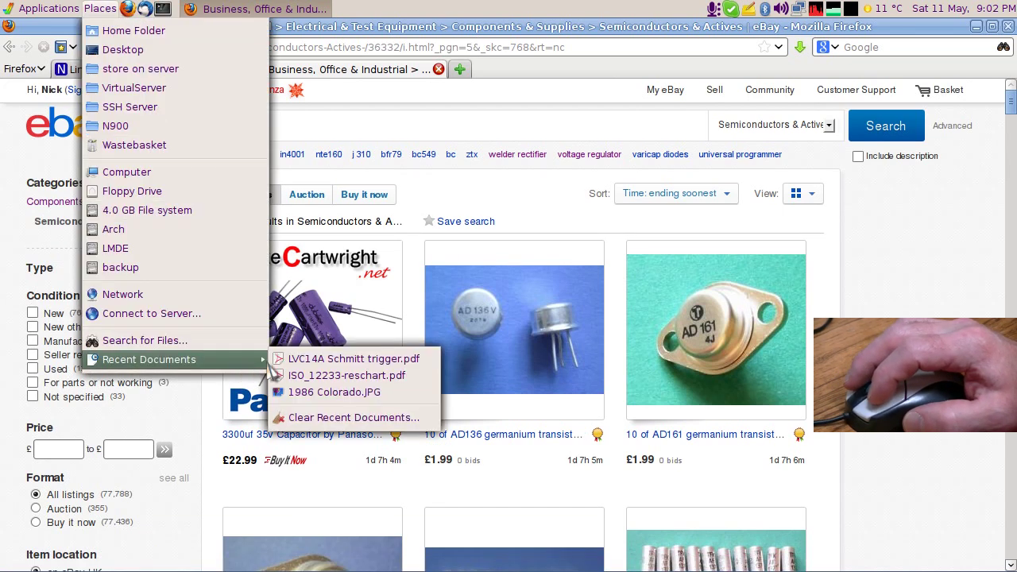
pyautogui.click(319, 362)
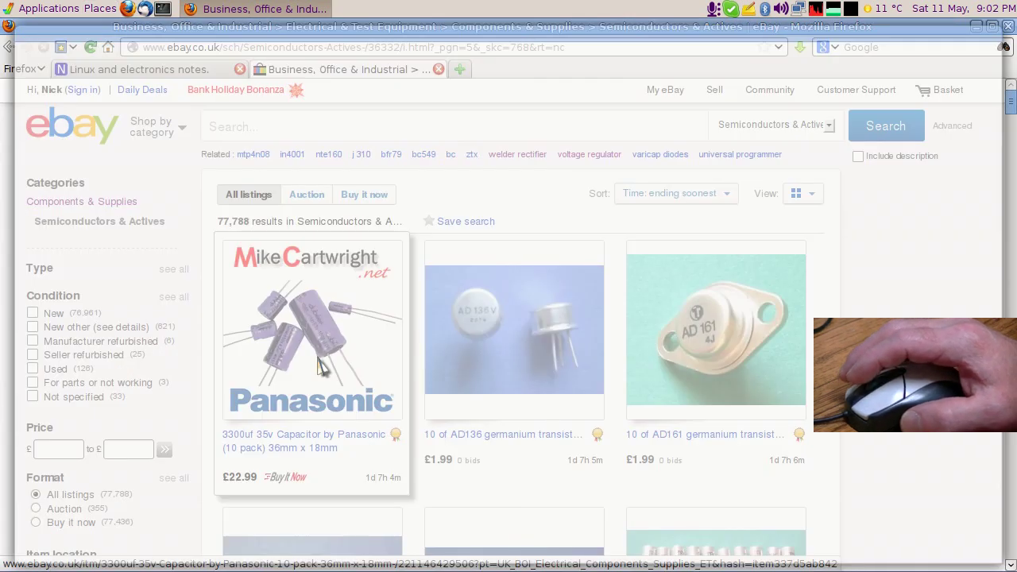
pyautogui.scroll(-10, 369, 350)
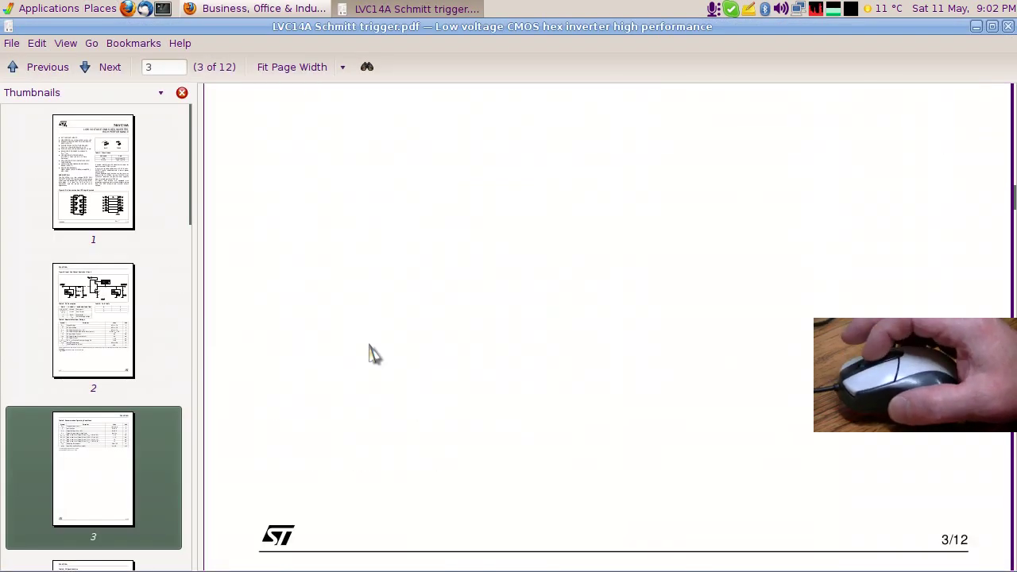
pyautogui.scroll(15, 354, 357)
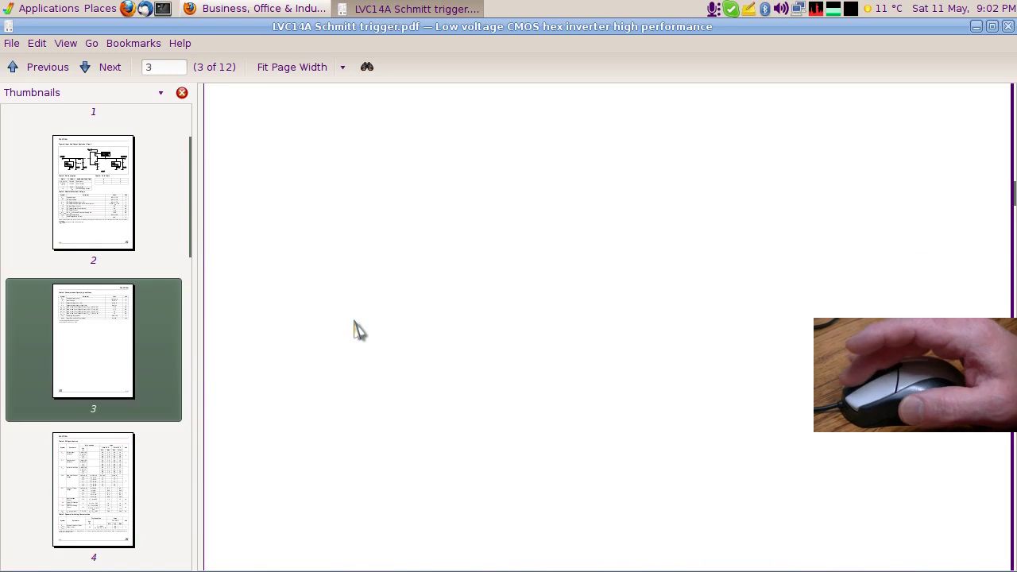
pyautogui.scroll(12, 355, 318)
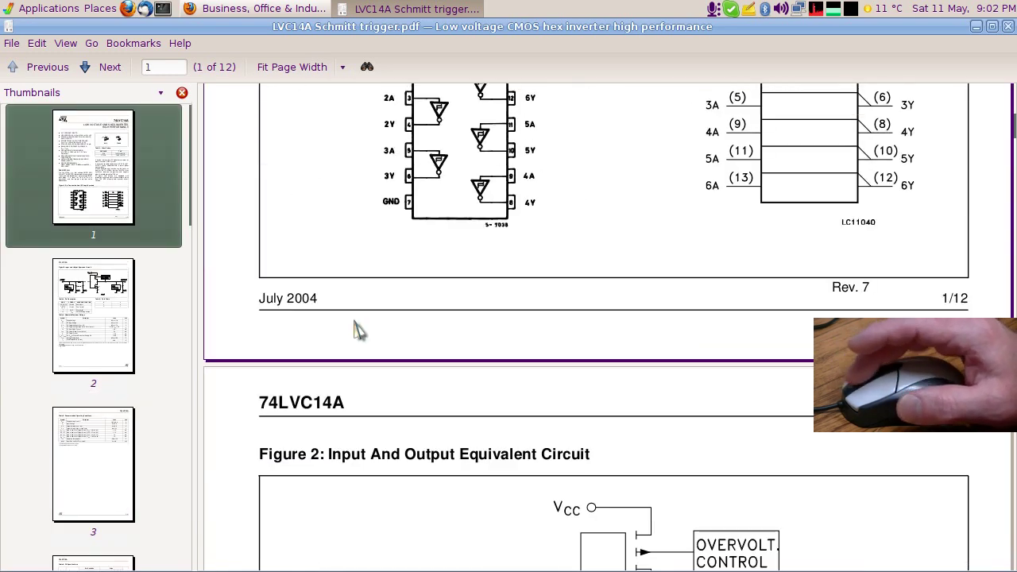
pyautogui.scroll(-5, 488, 310)
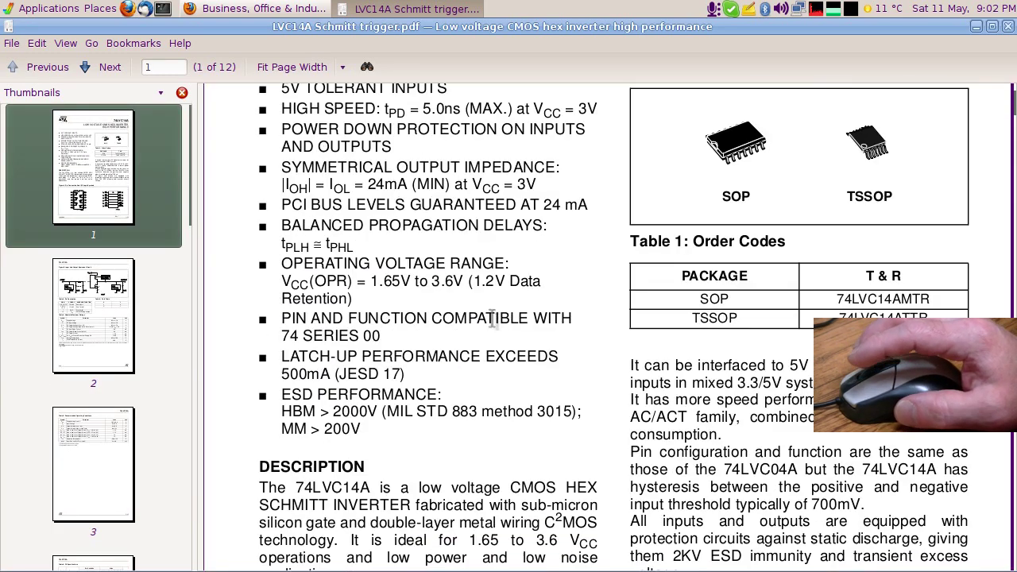
pyautogui.scroll(-8, 489, 314)
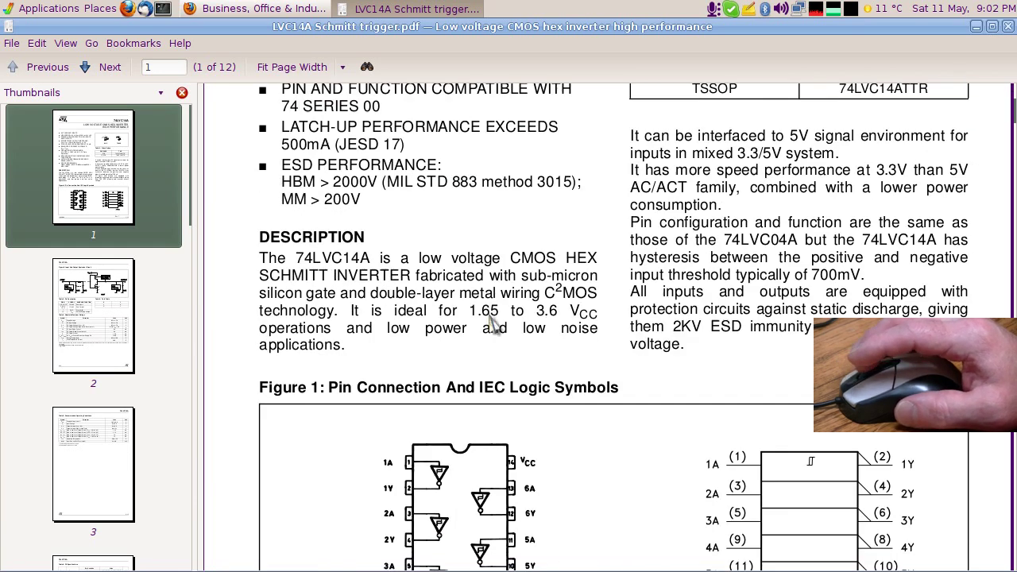
pyautogui.scroll(11, 491, 318)
# Step: Scroll back to the top of page 1 and minimize the Evince window
pyautogui.scroll(-3, 491, 320)
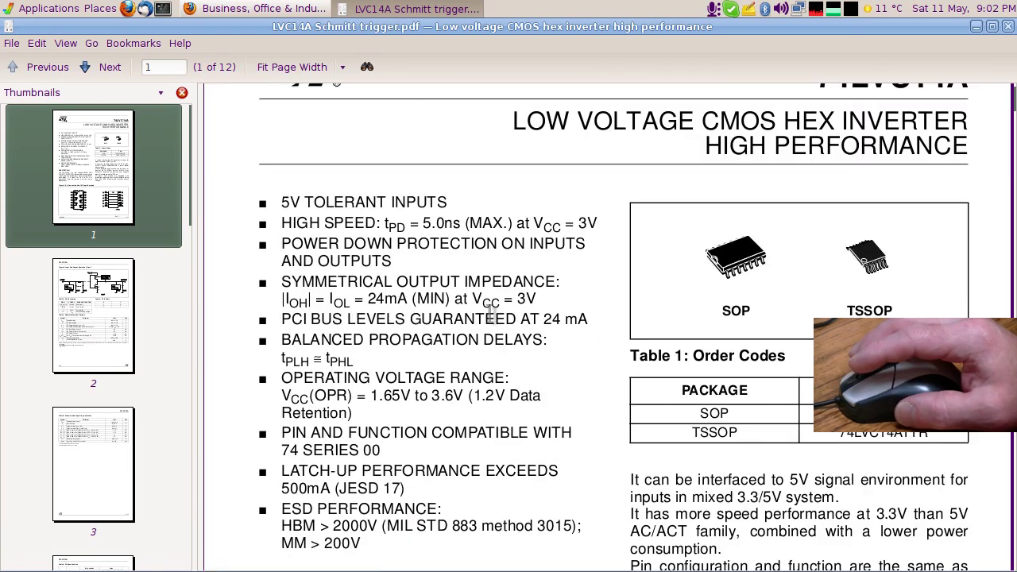
pyautogui.scroll(-13, 499, 314)
pyautogui.scroll(16, 502, 315)
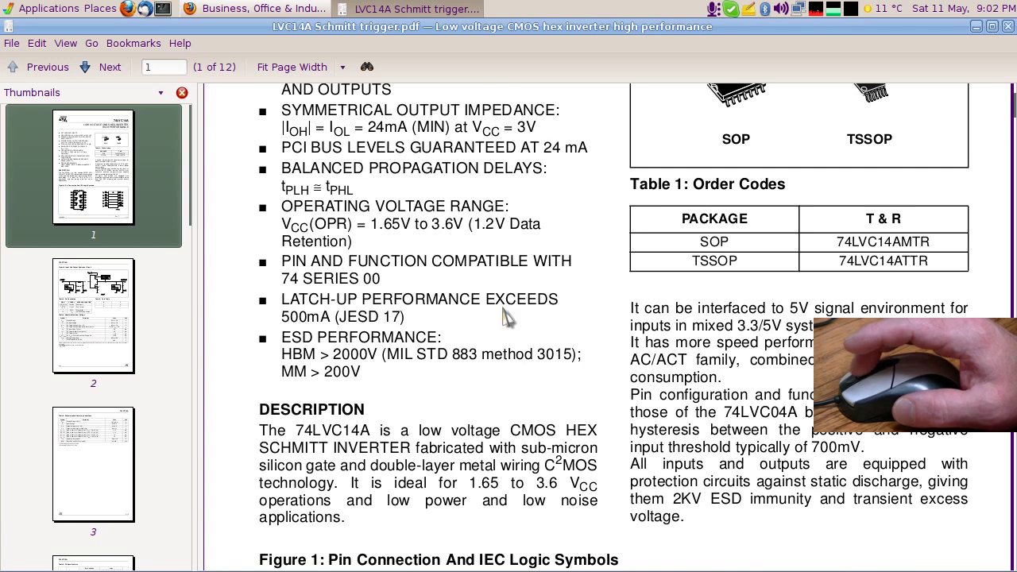
pyautogui.scroll(-16, 491, 326)
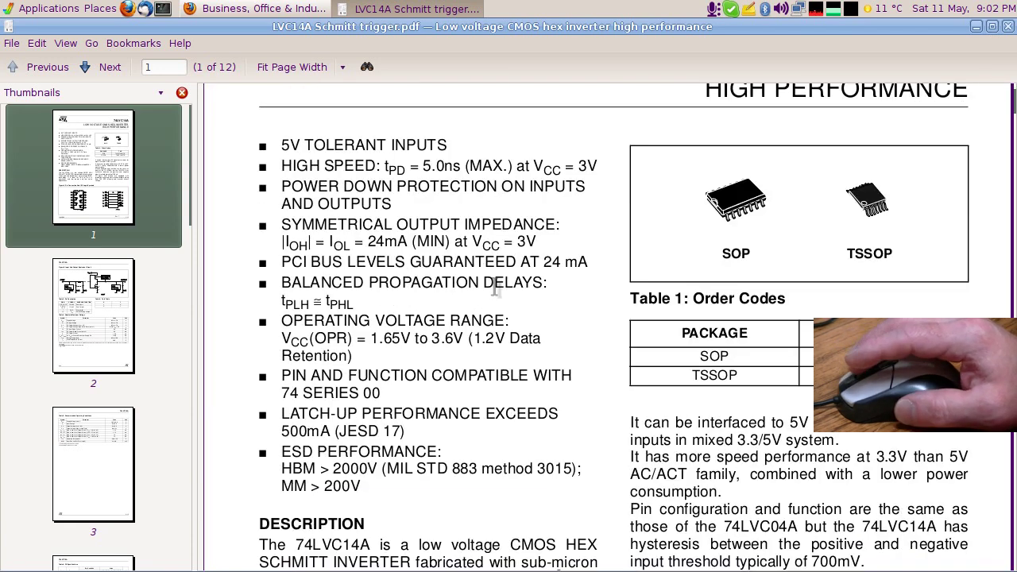
pyautogui.scroll(11, 495, 288)
pyautogui.scroll(5, 498, 293)
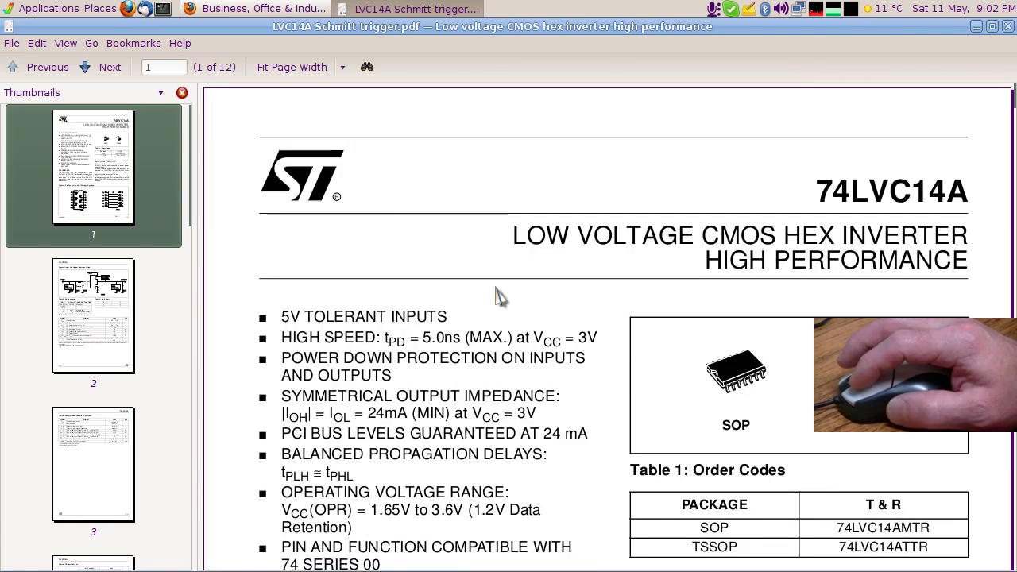
pyautogui.click(977, 27)
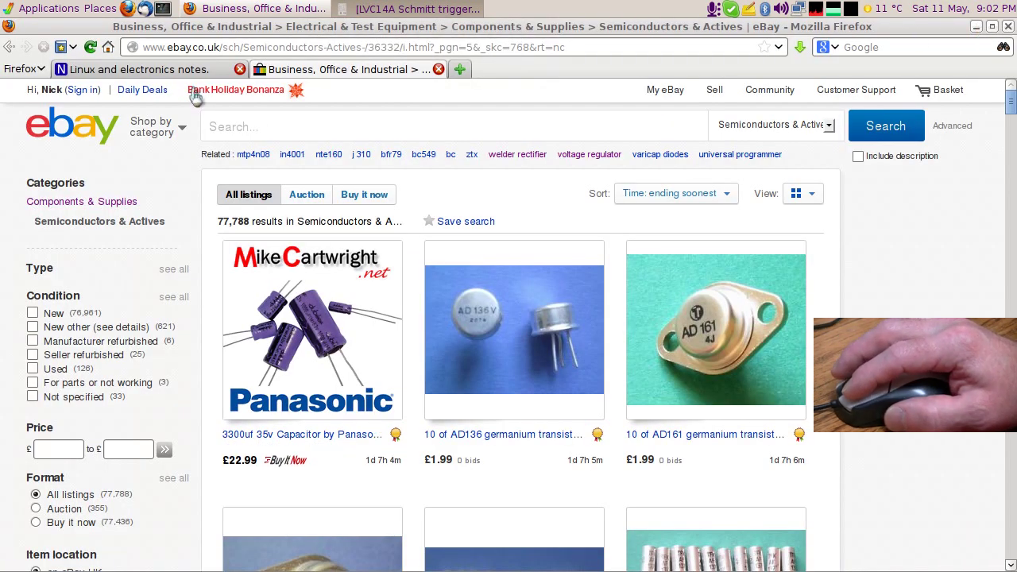
# Step: On the Linux notes tab, save the mousewheel.sh script to disk
pyautogui.click(170, 72)
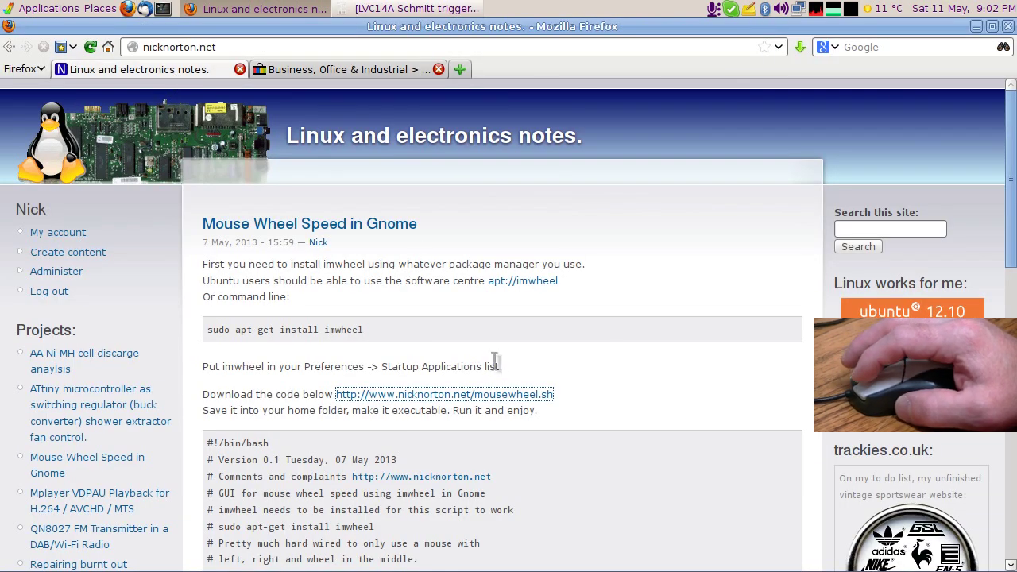
pyautogui.click(516, 400)
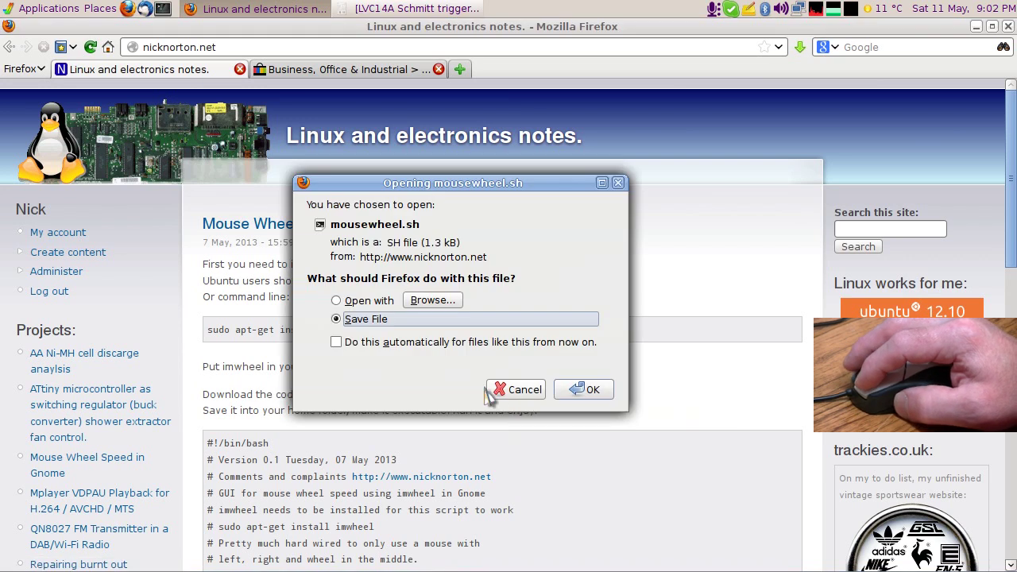
pyautogui.click(592, 390)
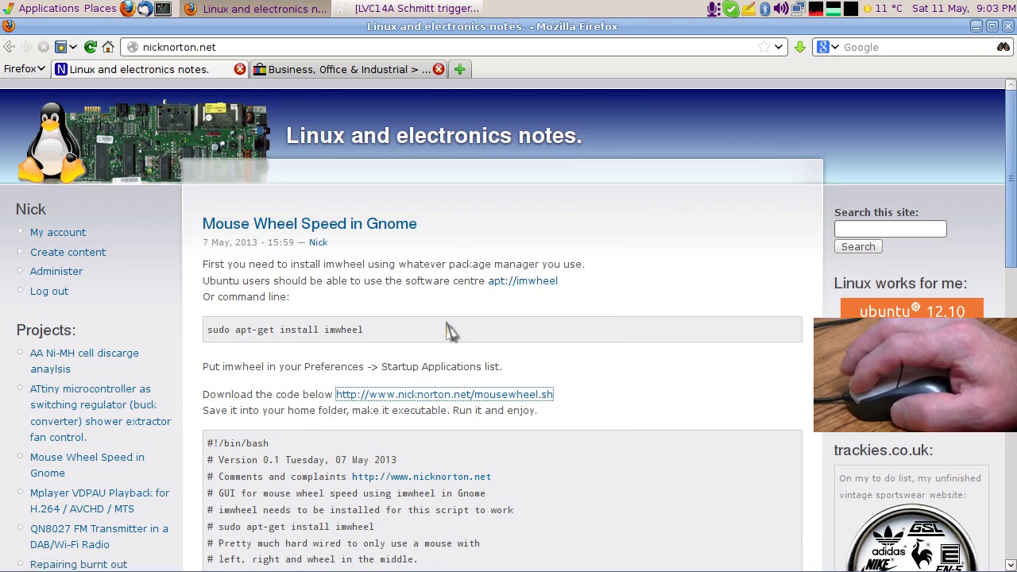
# Step: Select and copy the 'sudo apt-get install imwheel' command line
pyautogui.tripleClick(310, 330)
pyautogui.rightClick(301, 326)
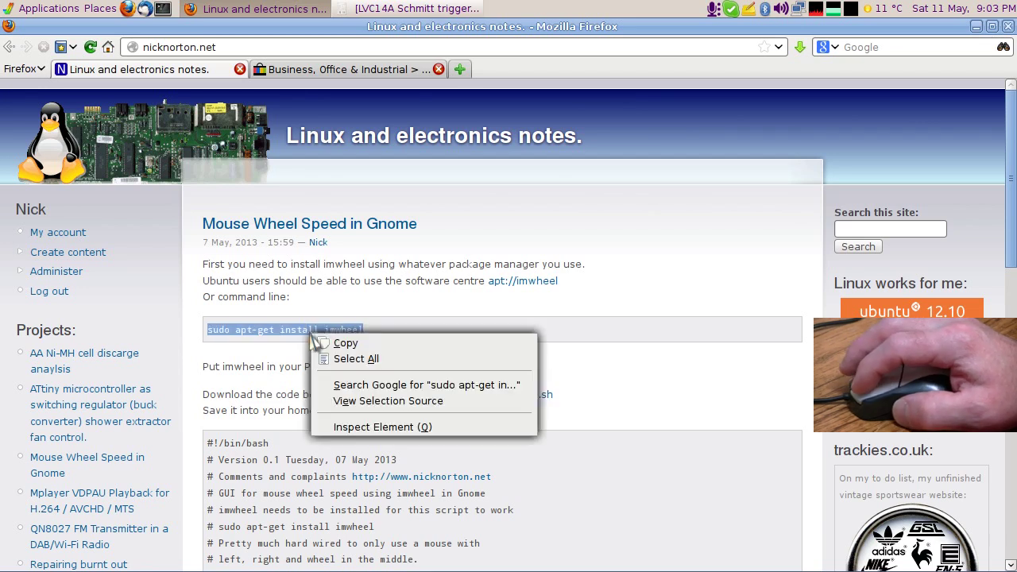
pyautogui.click(338, 341)
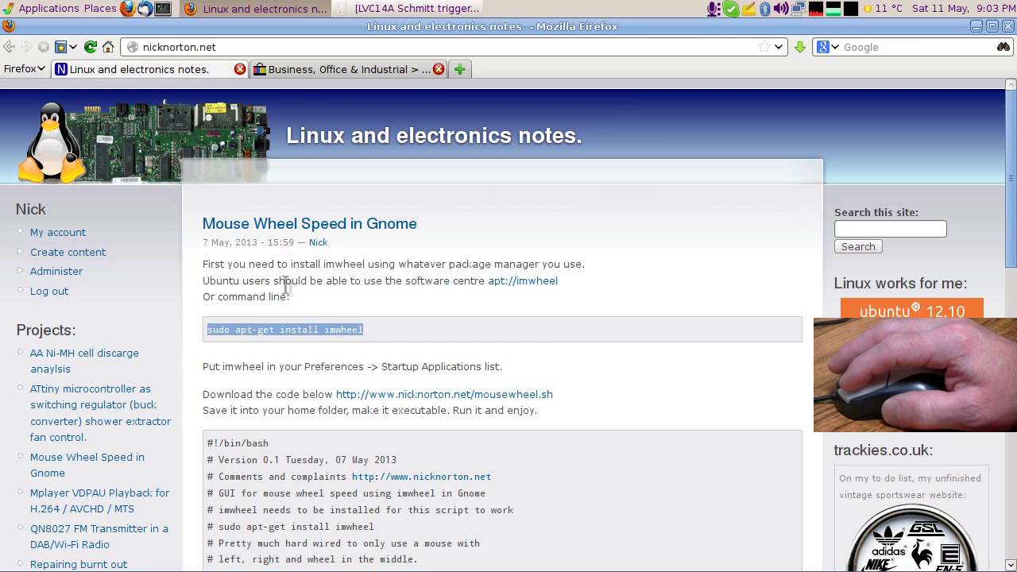
# Step: In a new terminal, run 'sudo apt-get install imwheel' with the sudo password, then close the terminal
pyautogui.click(162, 9)
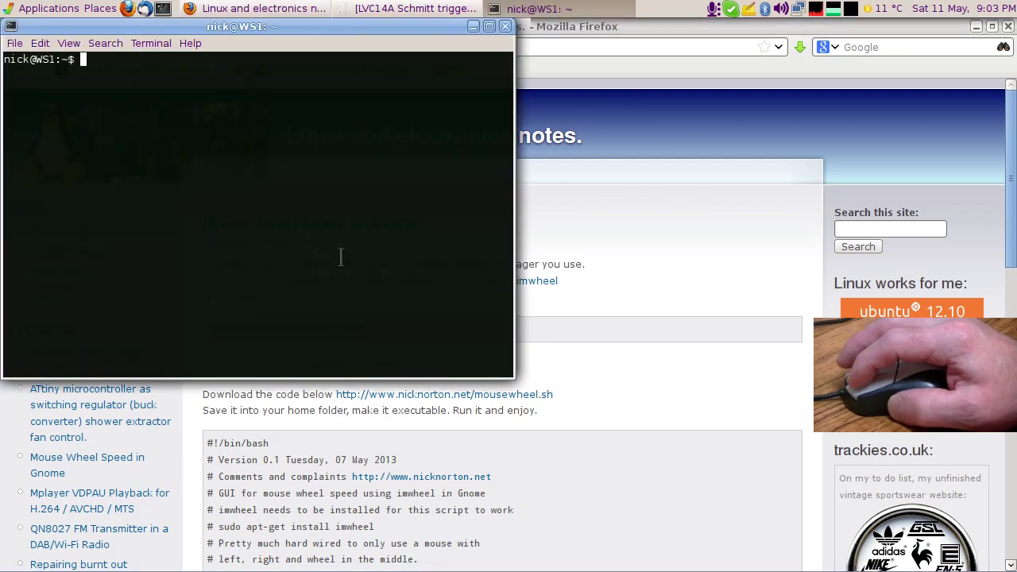
pyautogui.rightClick(262, 211)
pyautogui.click(309, 302)
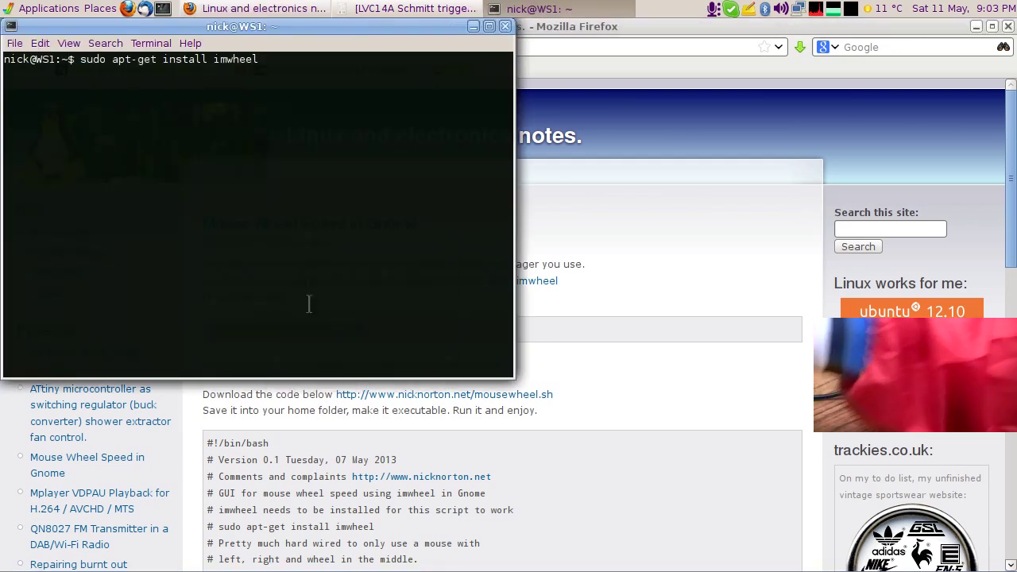
pyautogui.press('Return')
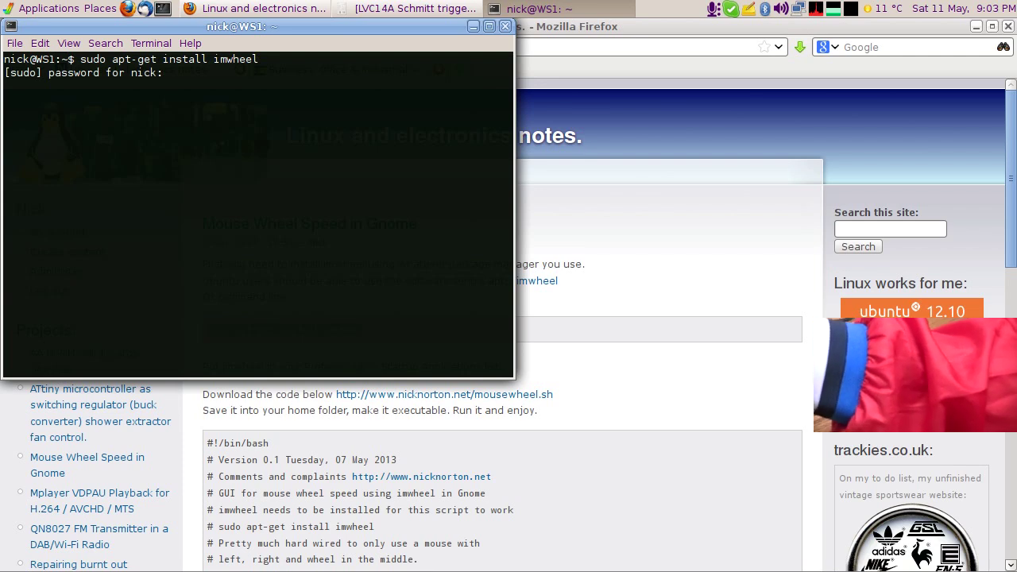
pyautogui.press('Return')
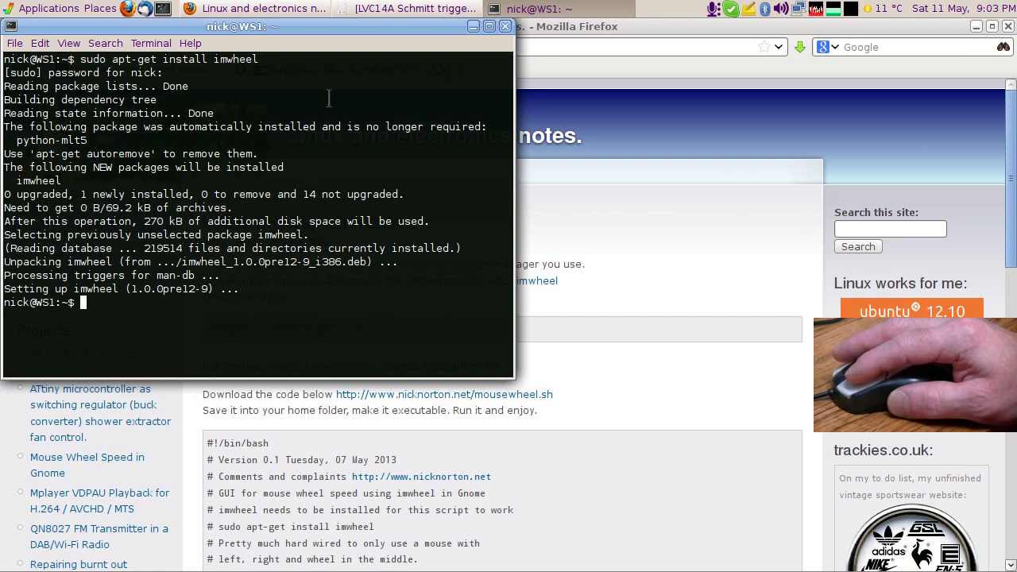
pyautogui.click(505, 26)
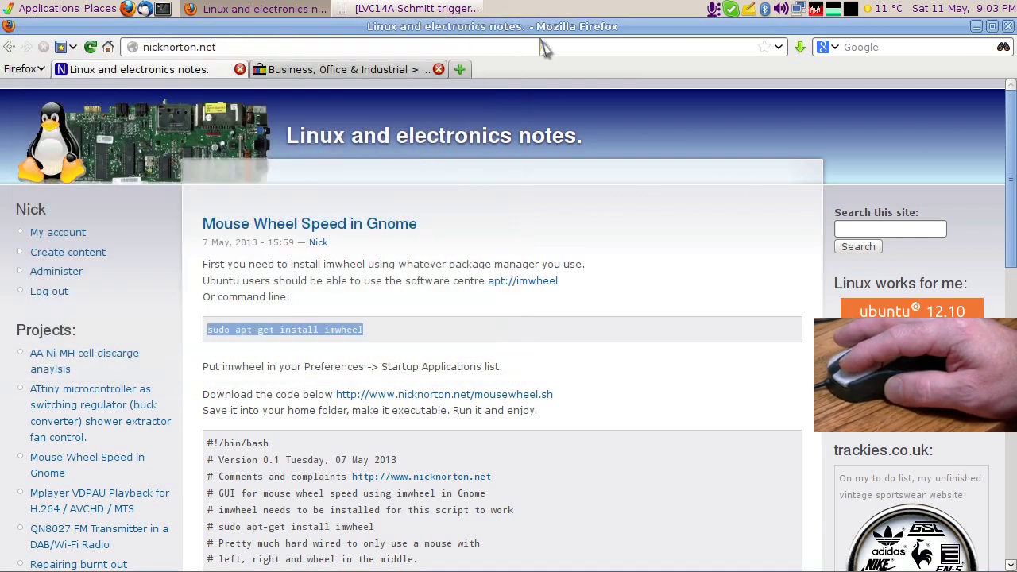
# Step: Minimize Firefox, open the Home Folder, and drag mousewheel.sh from the desktop into it
pyautogui.click(976, 26)
pyautogui.click(100, 7)
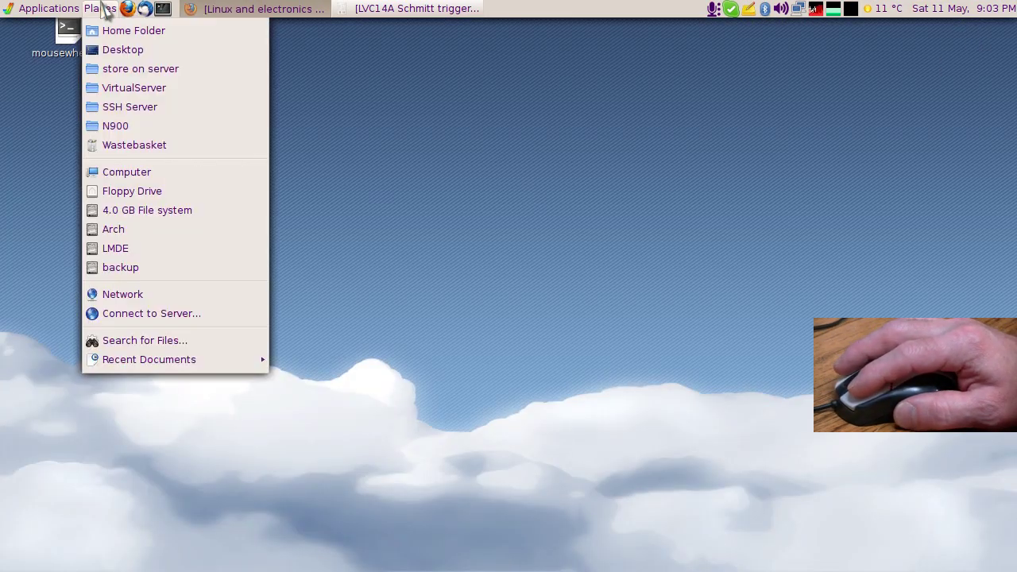
pyautogui.click(111, 32)
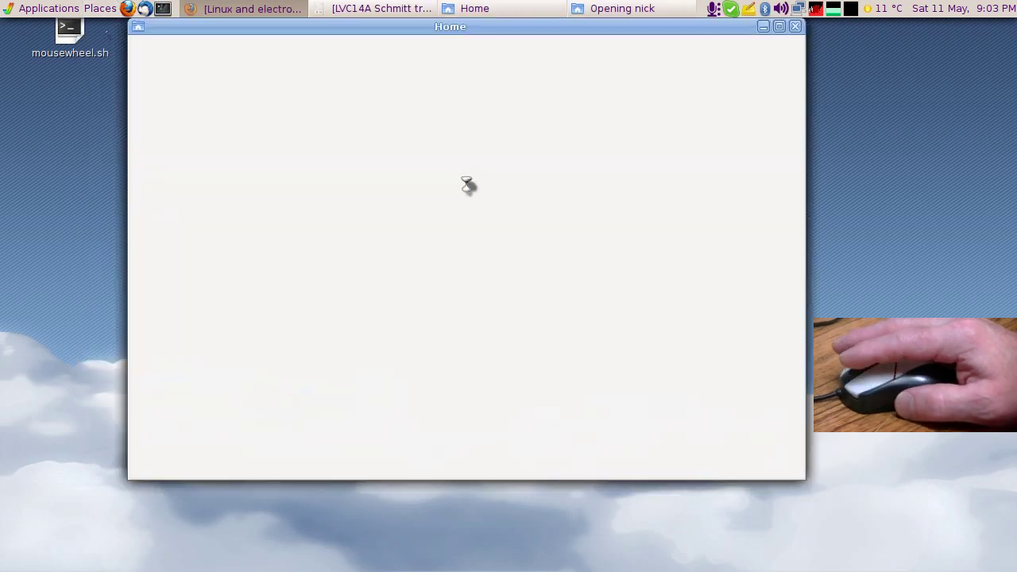
pyautogui.scroll(-5, 476, 223)
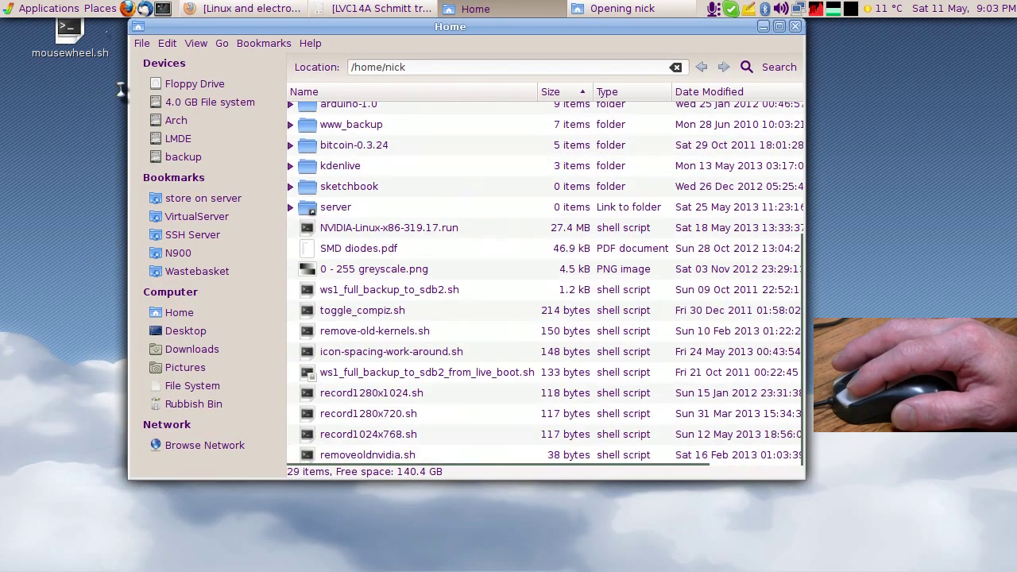
pyautogui.moveTo(70, 35); pyautogui.dragTo(421, 361)
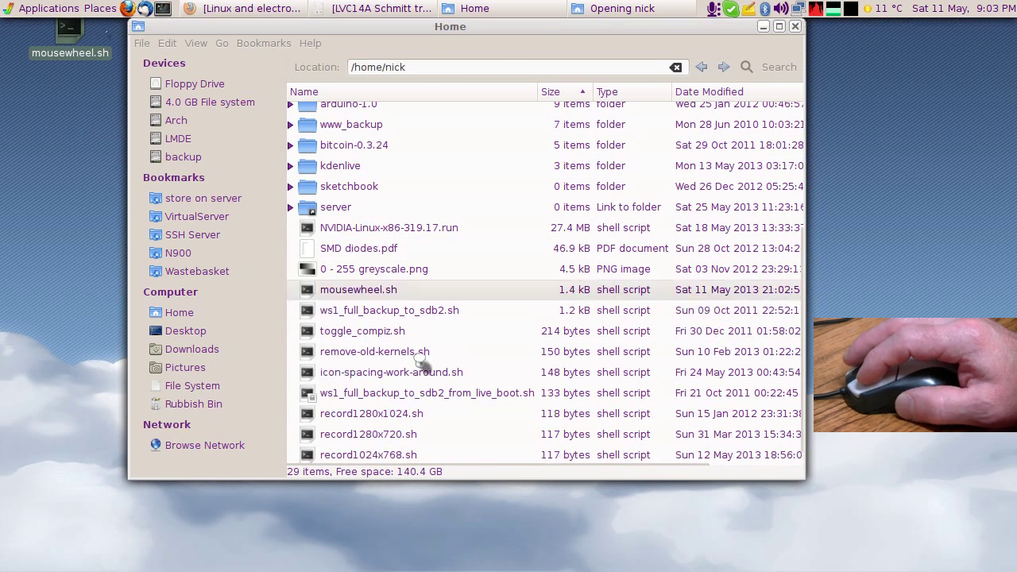
# Step: Tick 'Allow executing file as program' in mousewheel.sh's Properties > Permissions
pyautogui.click(363, 290)
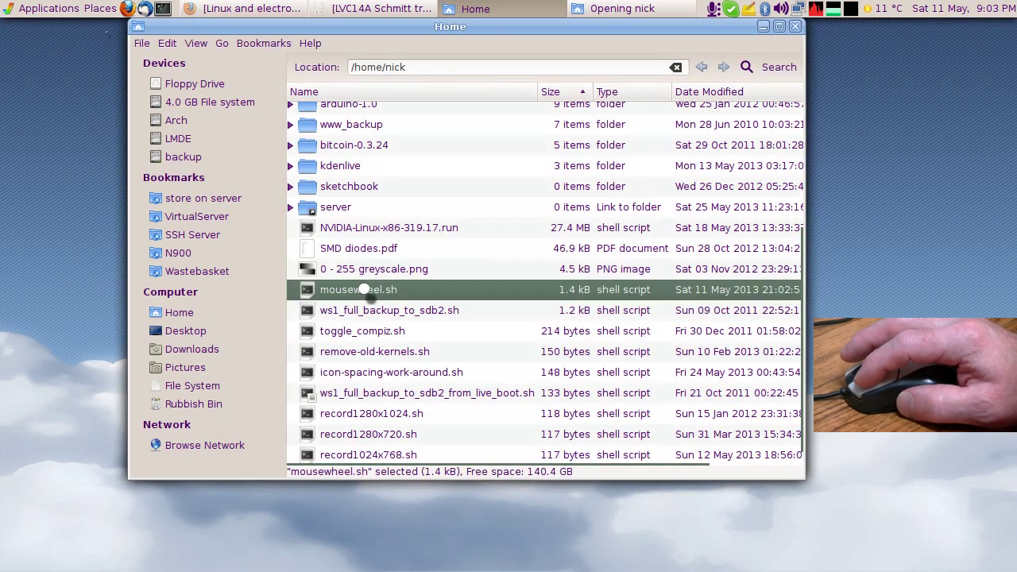
pyautogui.rightClick(364, 290)
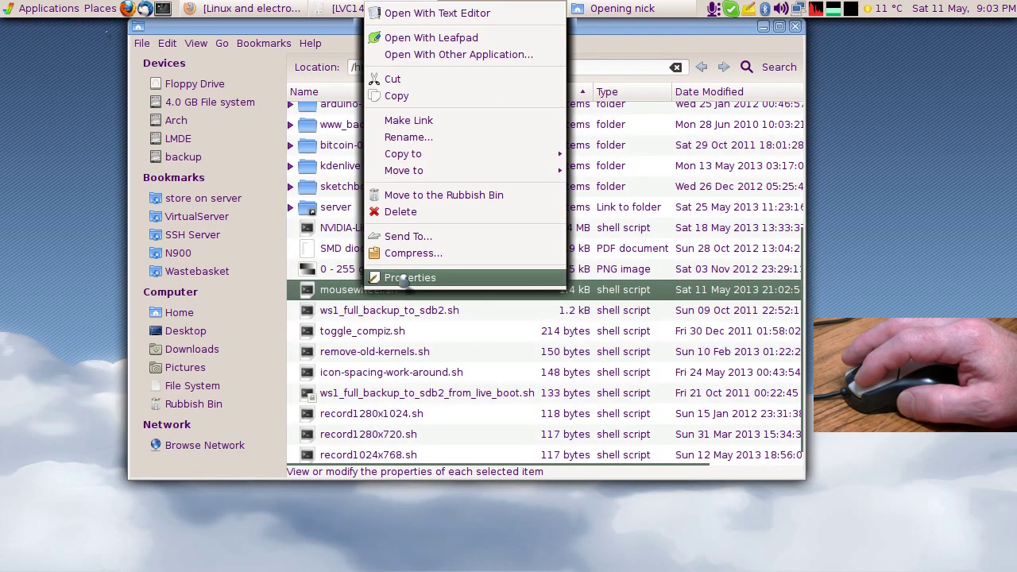
pyautogui.click(405, 278)
pyautogui.click(376, 90)
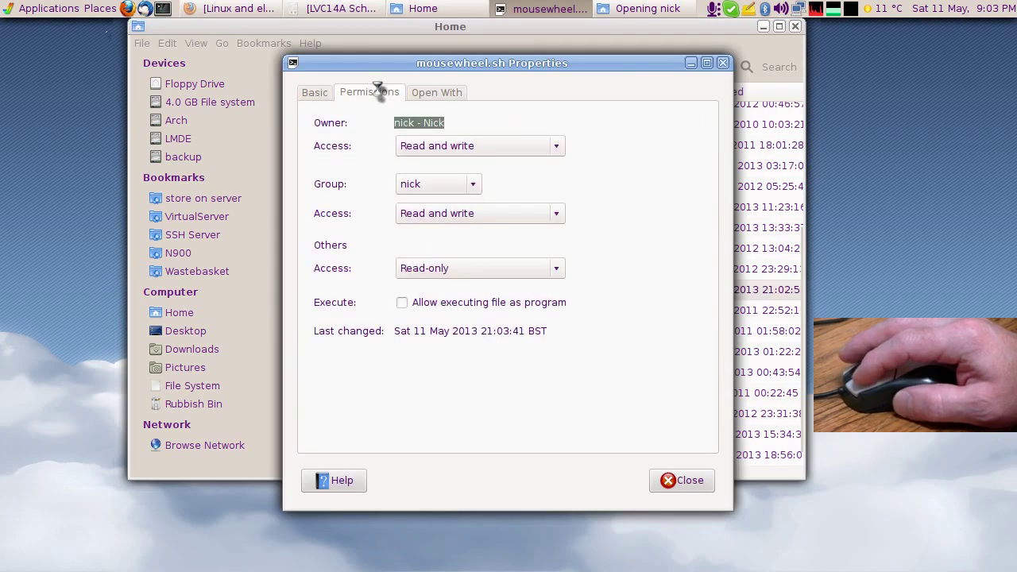
pyautogui.click(402, 302)
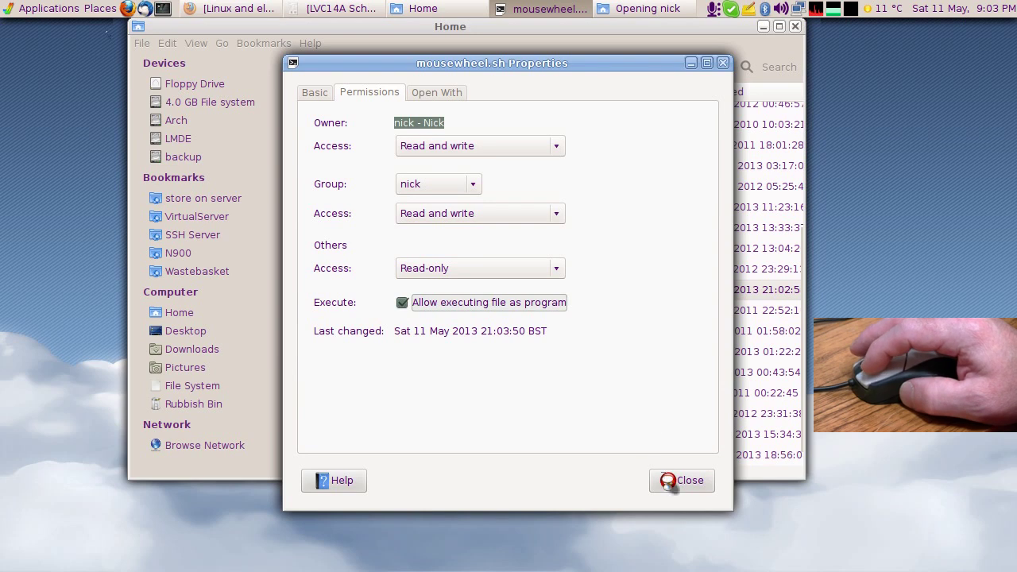
pyautogui.click(685, 479)
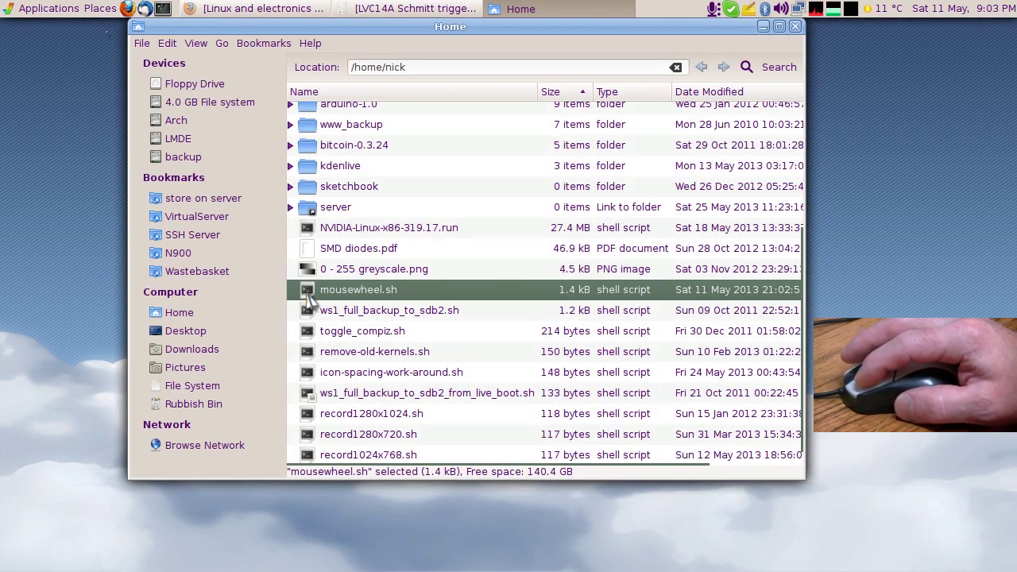
pyautogui.scroll(1, 652, 170)
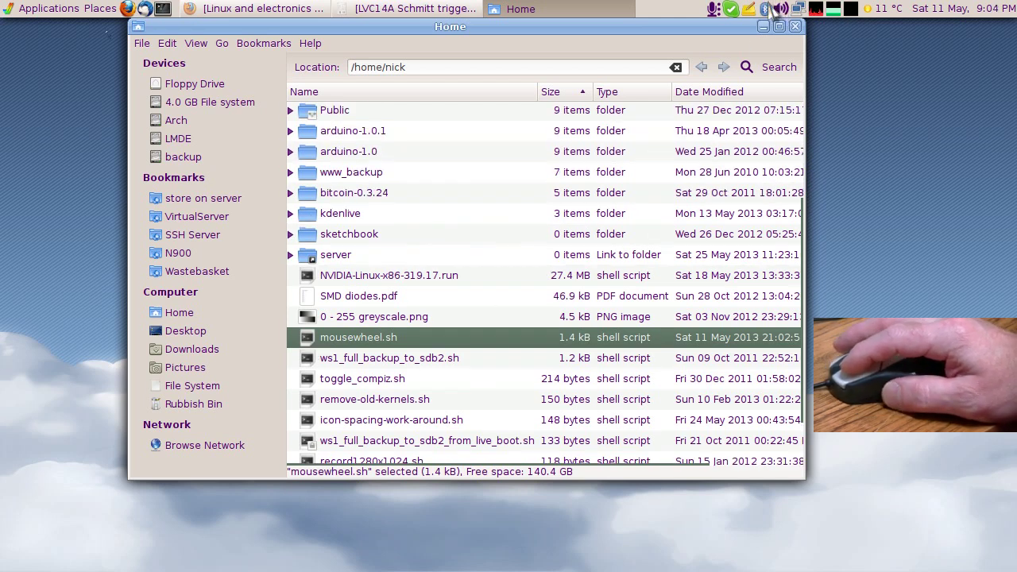
# Step: Create a top-panel launcher named 'mousewheel' for the script and close the Home window
pyautogui.moveTo(770, 8); pyautogui.dragTo(772, 9)
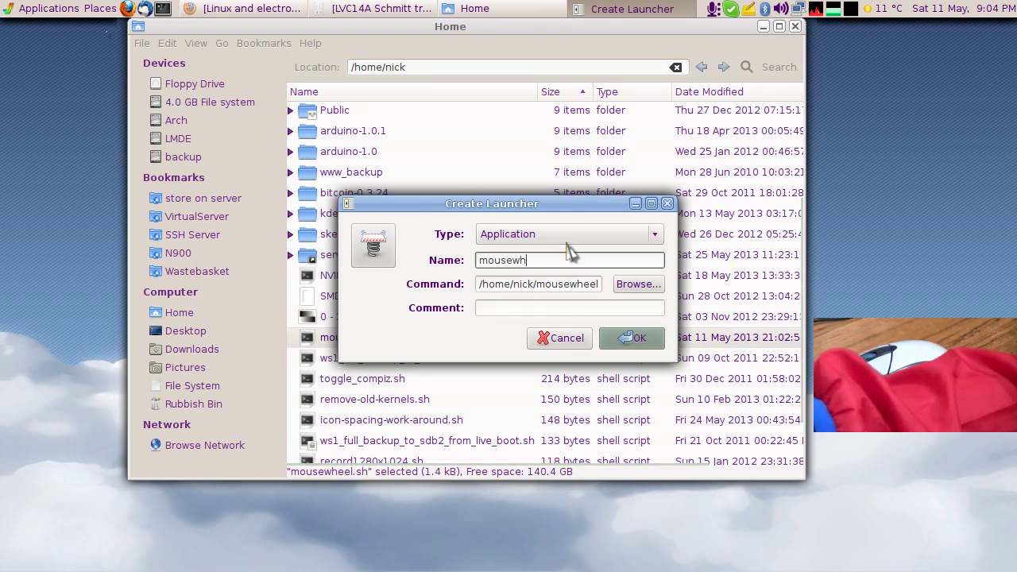
pyautogui.write('mousewheel')
pyautogui.press('Return')
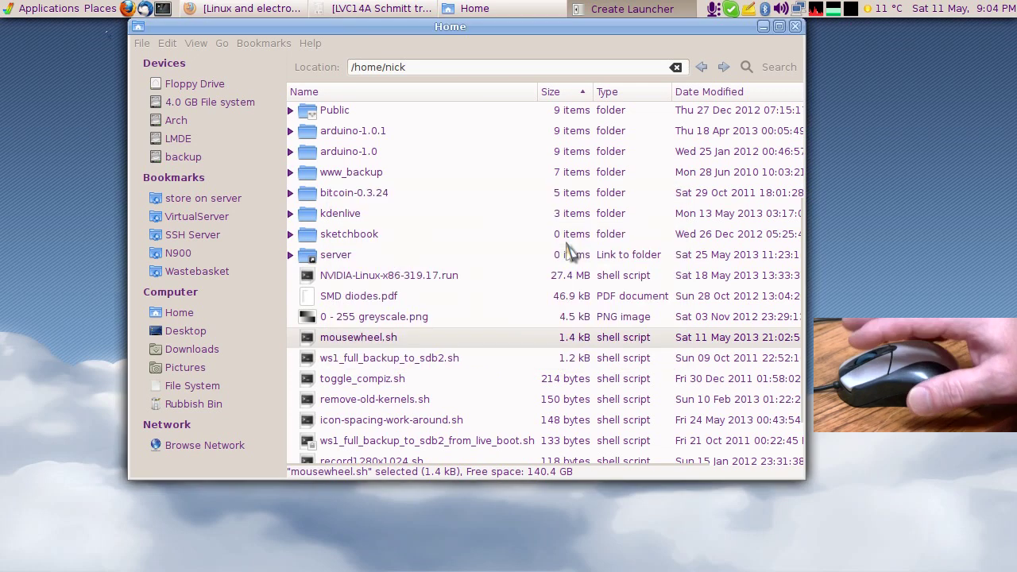
pyautogui.click(795, 26)
pyautogui.click(403, 10)
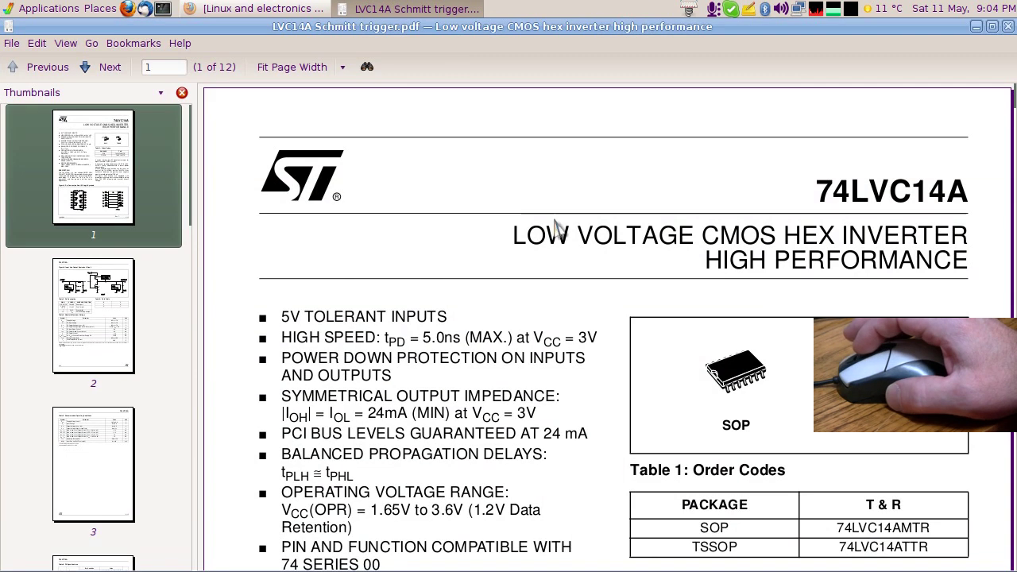
pyautogui.scroll(-5, 636, 266)
pyautogui.scroll(5, 635, 266)
pyautogui.scroll(-5, 632, 258)
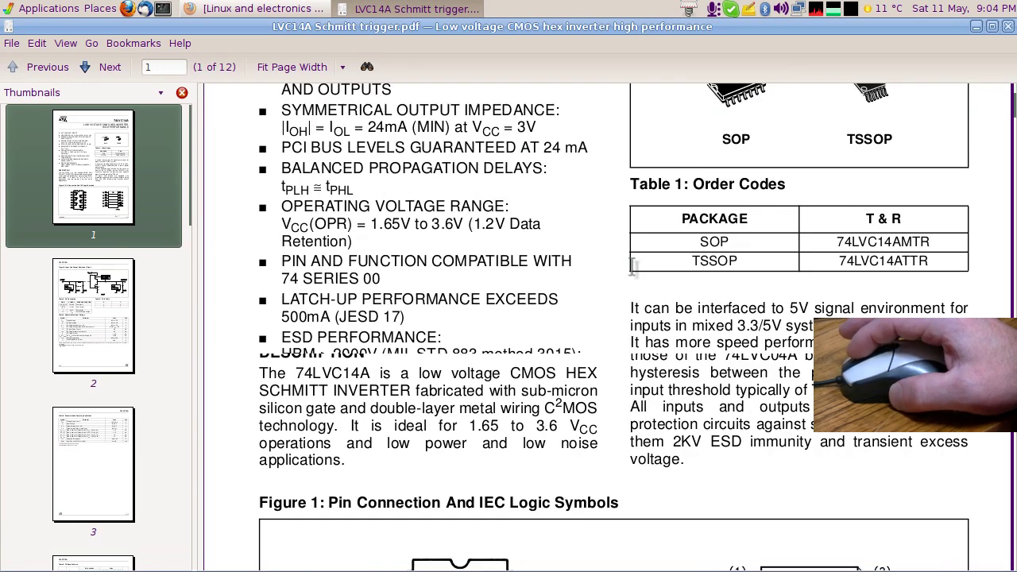
pyautogui.scroll(5, 636, 293)
pyautogui.scroll(-3, 631, 245)
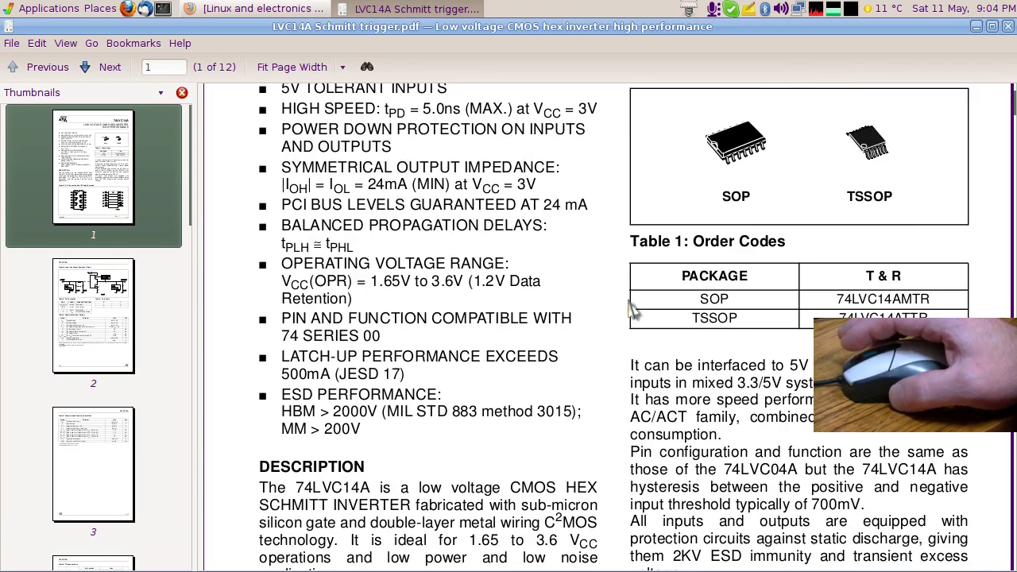
pyautogui.scroll(-2, 633, 310)
pyautogui.scroll(-4, 634, 310)
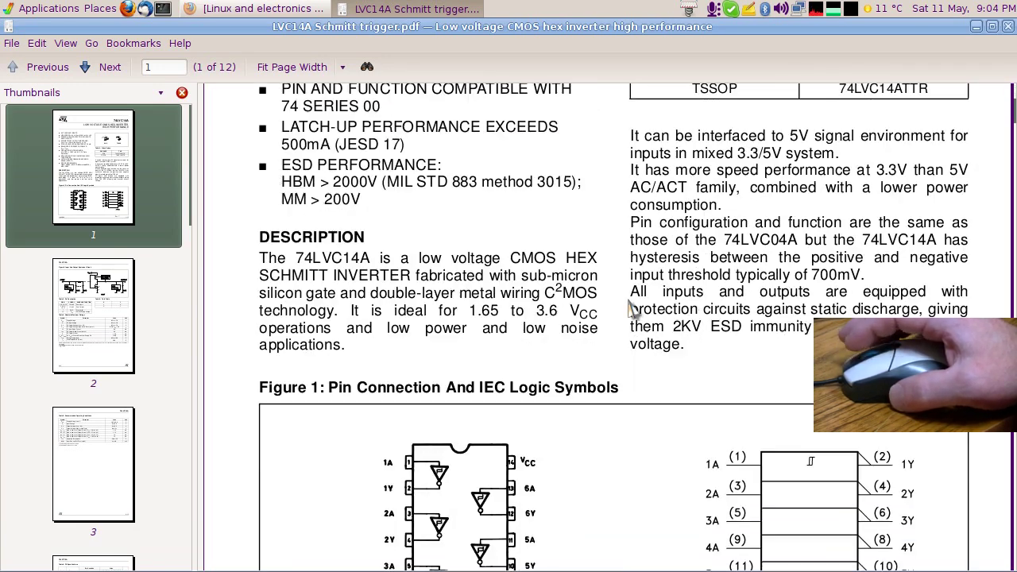
# Step: Bring Firefox to the front, scroll the notes page, and switch to the eBay Semiconductors & Actives tab
pyautogui.click(263, 8)
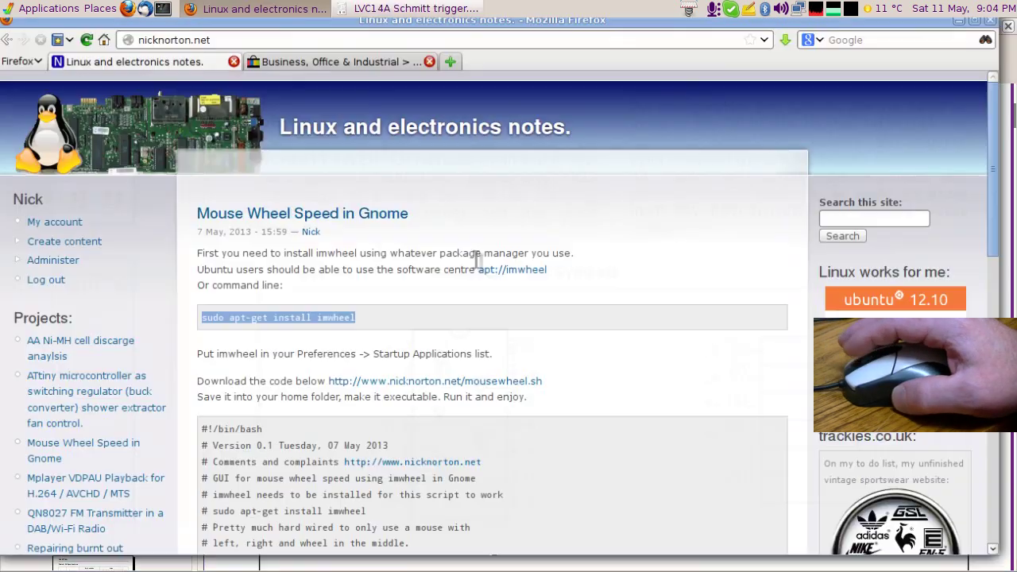
pyautogui.scroll(-1, 527, 326)
pyautogui.scroll(-3, 526, 327)
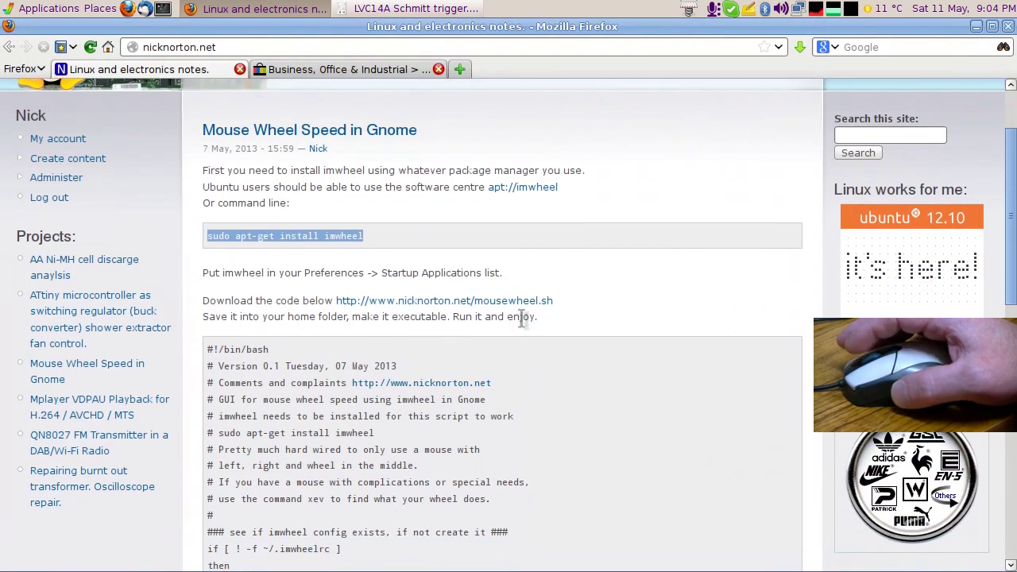
pyautogui.scroll(2, 527, 326)
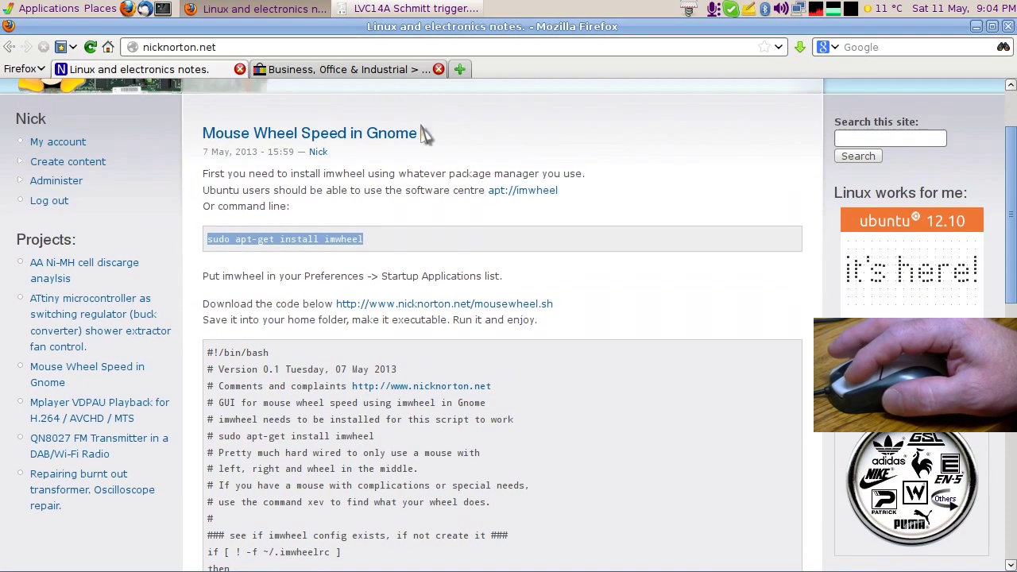
pyautogui.click(393, 69)
pyautogui.scroll(-2, 516, 333)
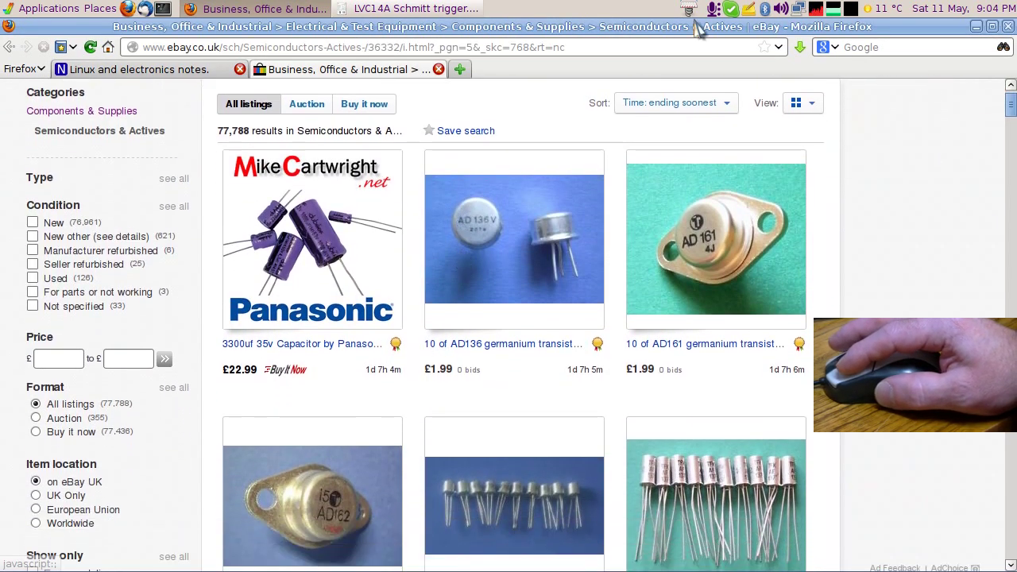
# Step: Apply a wheel speed of 11 in Wheelies and test scrolling on the eBay page
pyautogui.click(688, 9)
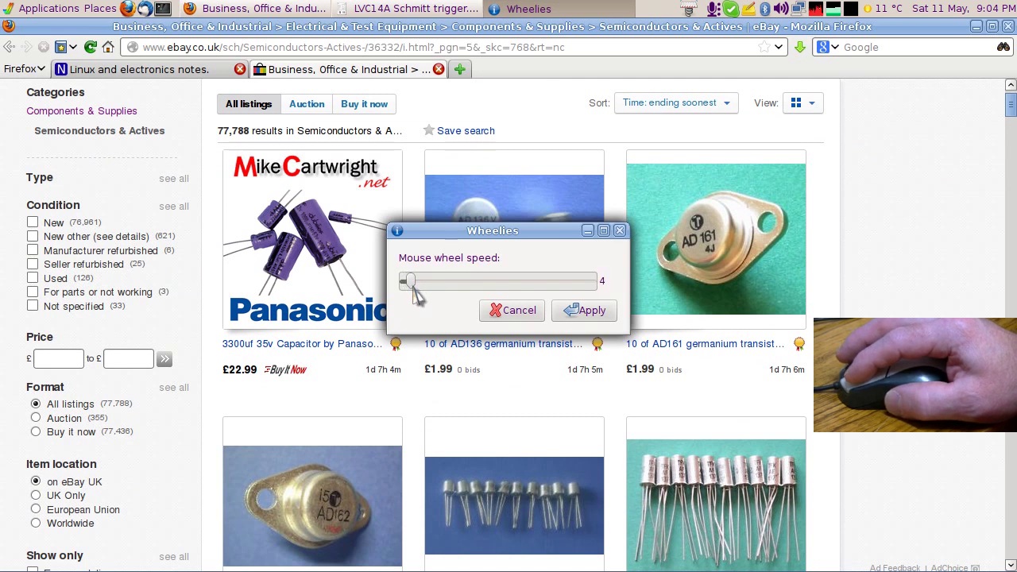
pyautogui.click(591, 312)
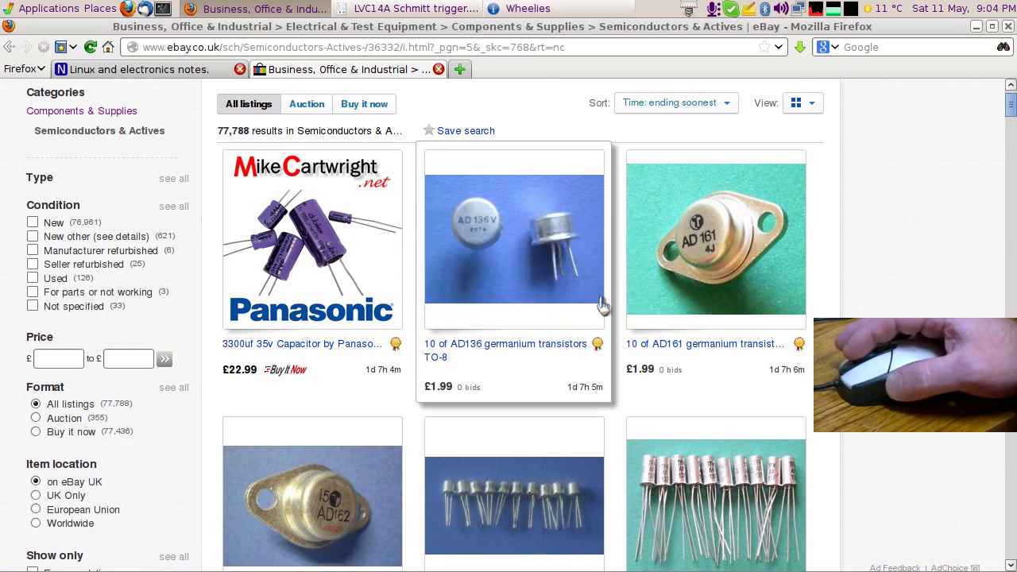
pyautogui.scroll(-15, 604, 302)
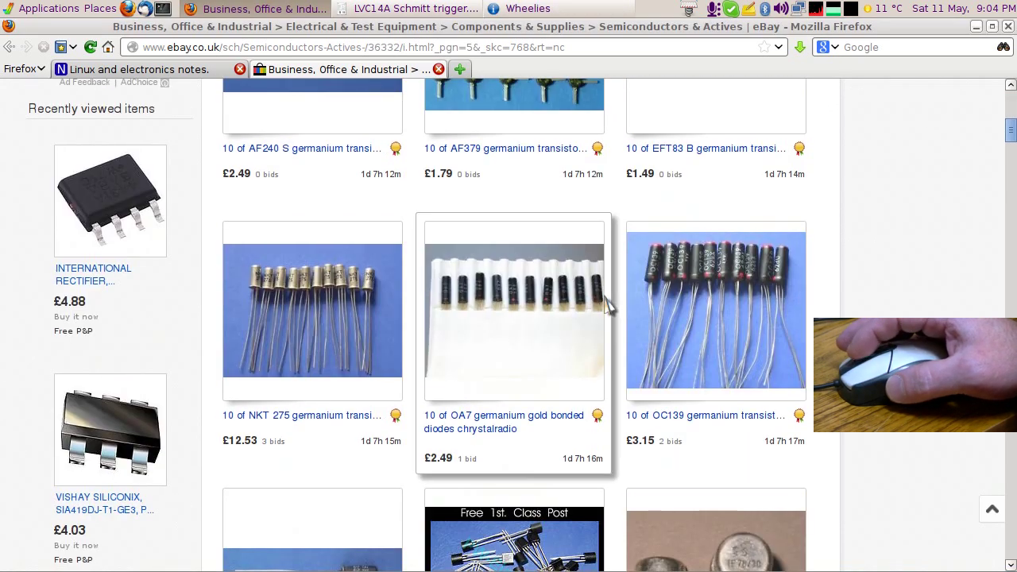
pyautogui.scroll(10, 604, 302)
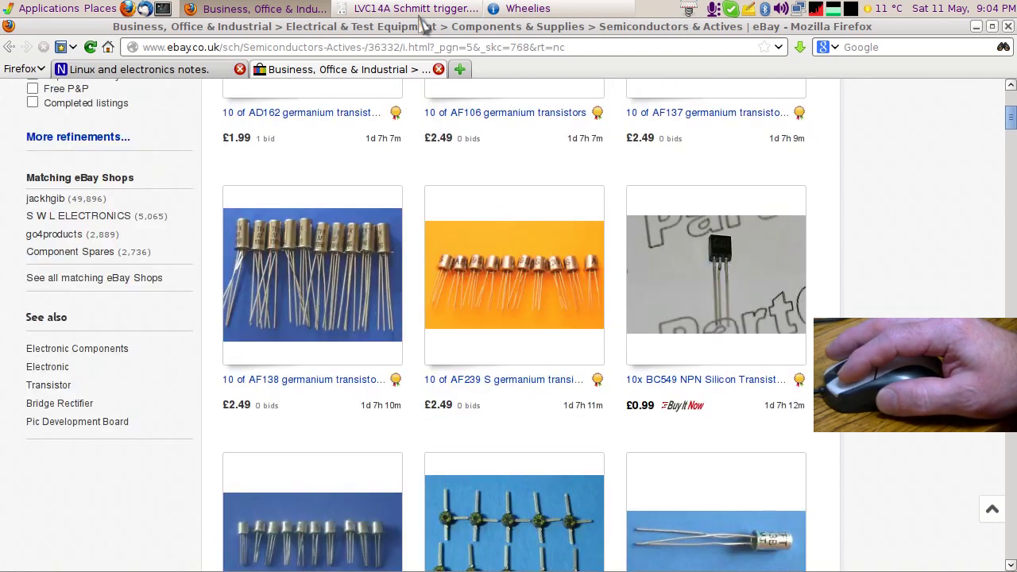
# Step: Bring up the LVC14A Schmitt trigger PDF and test the new scroll speed on it
pyautogui.click(415, 10)
pyautogui.scroll(-15, 498, 208)
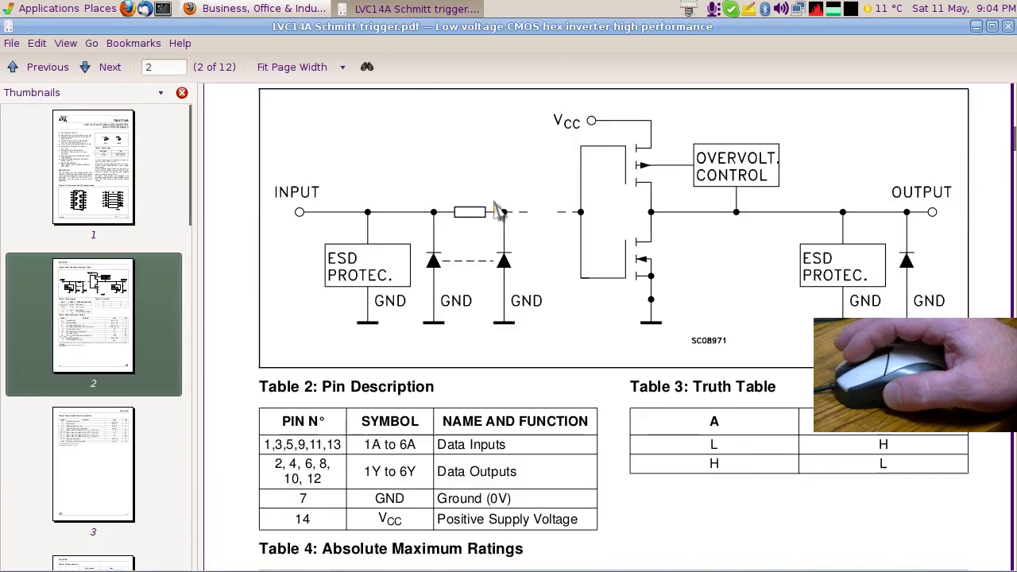
pyautogui.scroll(-10, 499, 209)
pyautogui.scroll(15, 508, 239)
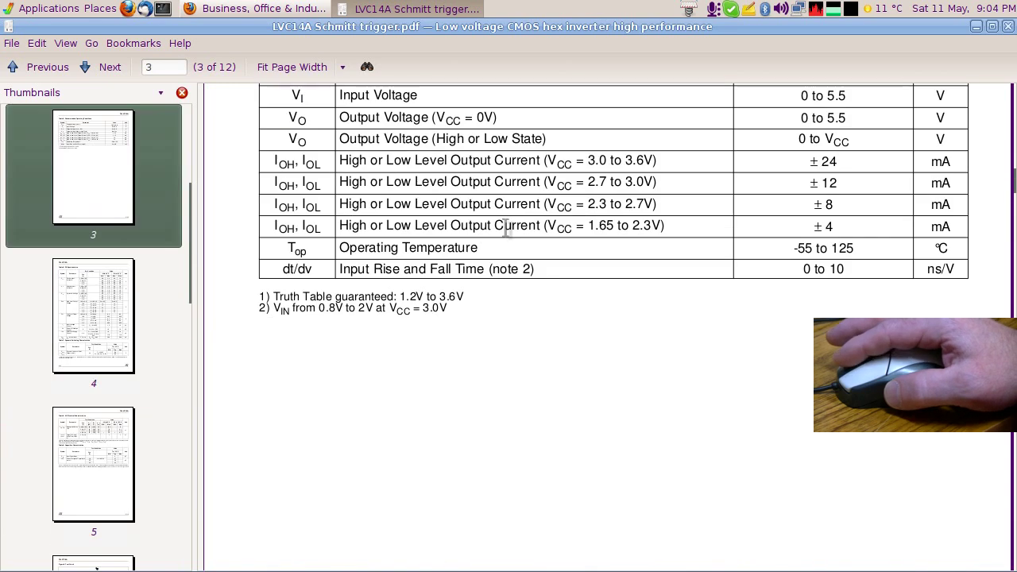
pyautogui.scroll(5, 508, 238)
pyautogui.scroll(-15, 508, 236)
pyautogui.scroll(15, 505, 237)
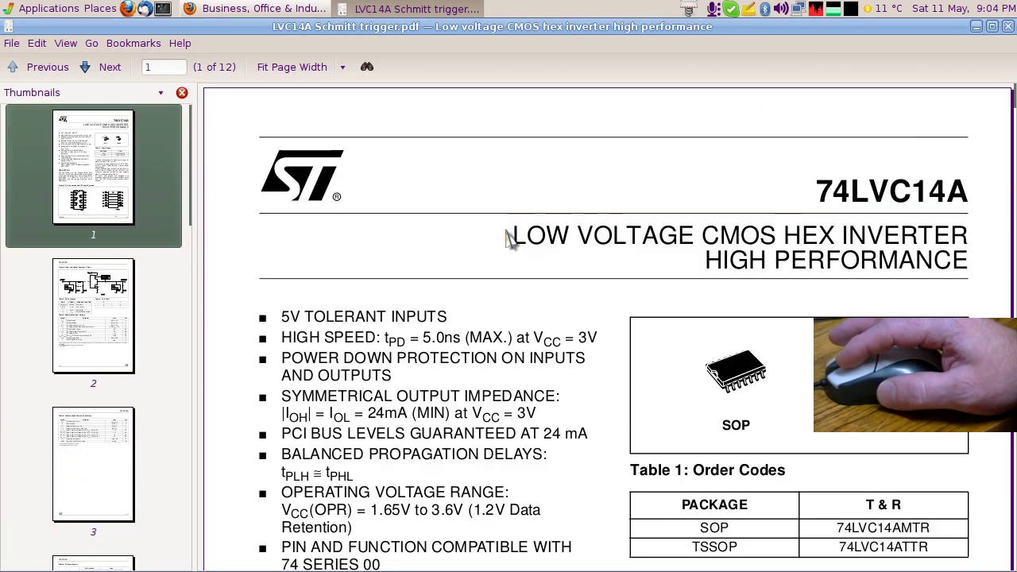
# Step: Dismiss Wheelies unchanged and return to the eBay listings in Firefox
pyautogui.click(688, 9)
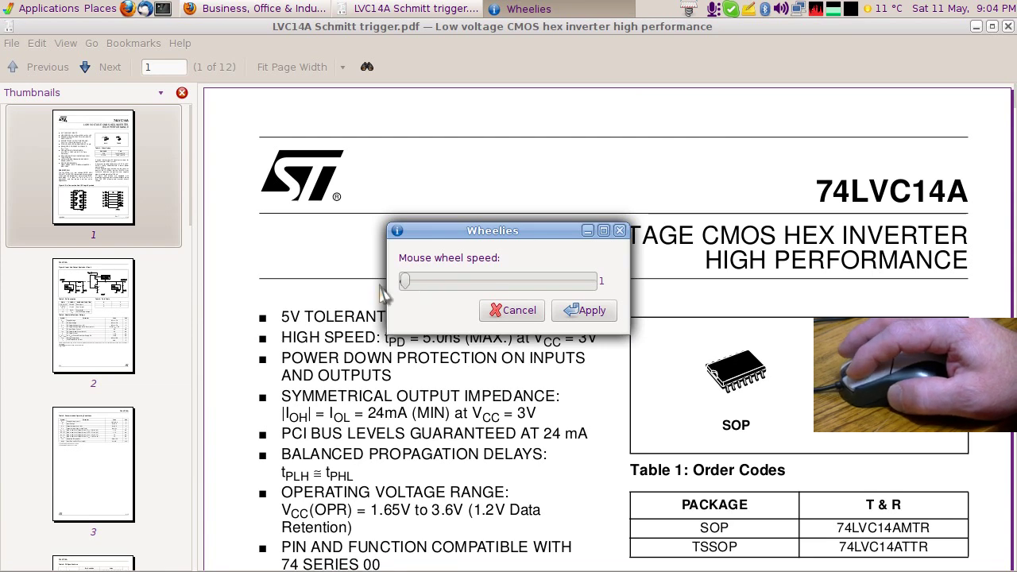
pyautogui.click(536, 321)
pyautogui.scroll(-5, 581, 311)
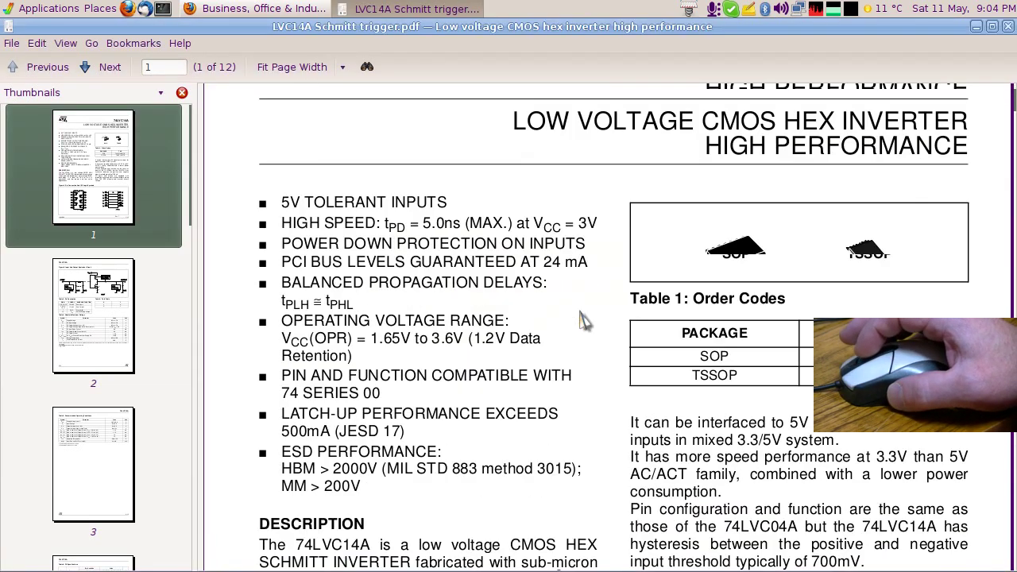
pyautogui.scroll(5, 580, 311)
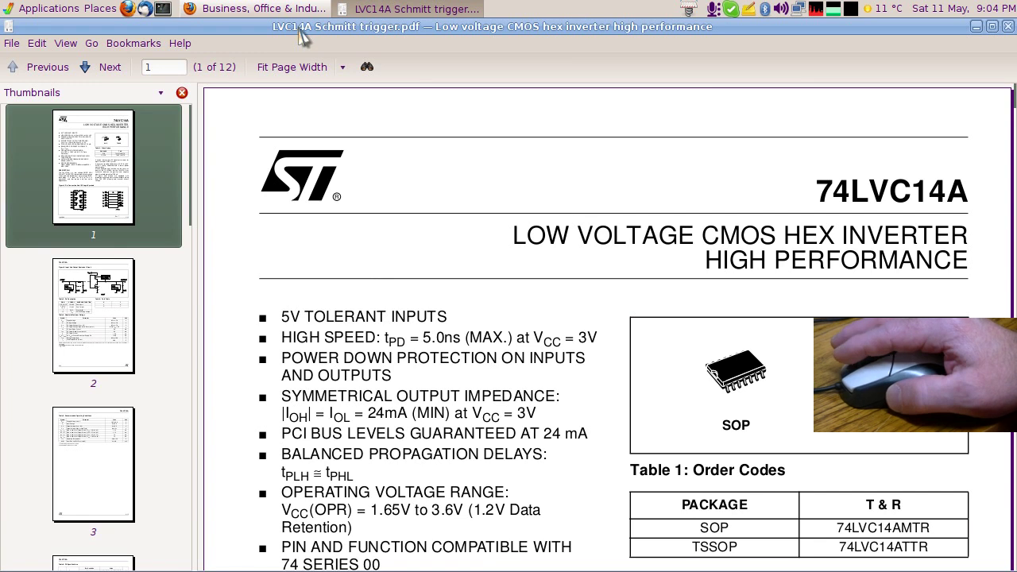
pyautogui.click(262, 9)
pyautogui.scroll(-4, 510, 296)
pyautogui.scroll(2, 512, 301)
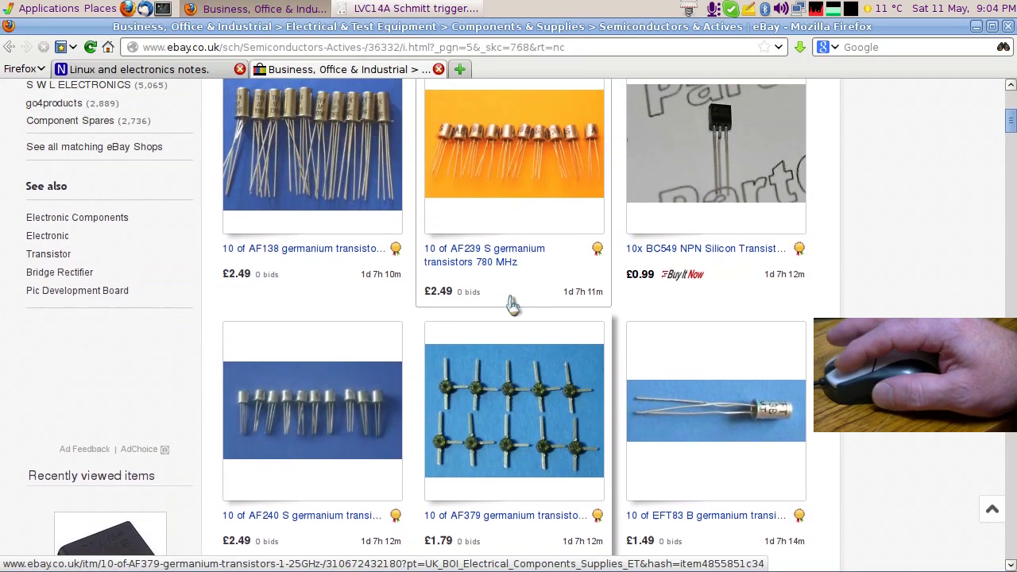
pyautogui.scroll(3, 512, 301)
# Step: Raise the Wheelies wheel speed to 23, apply it, and test scrolling the listings
pyautogui.click(688, 11)
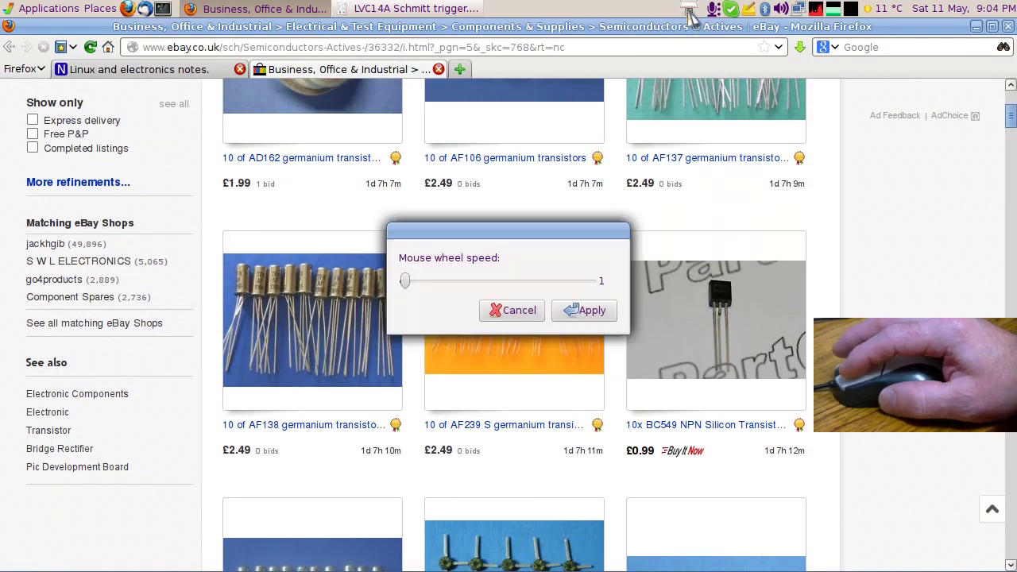
pyautogui.moveTo(410, 289); pyautogui.dragTo(477, 288)
pyautogui.click(592, 310)
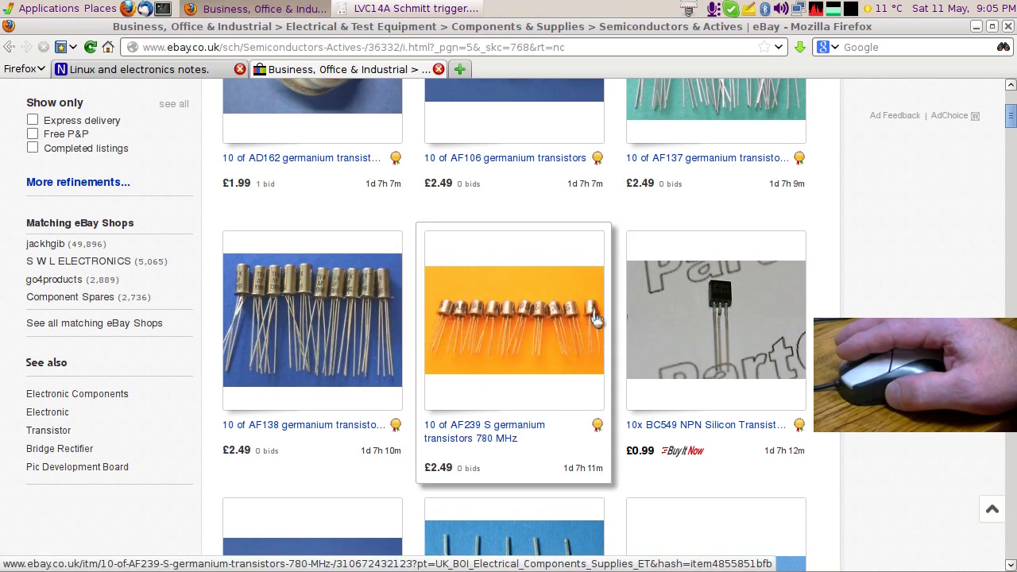
pyautogui.scroll(-10, 594, 318)
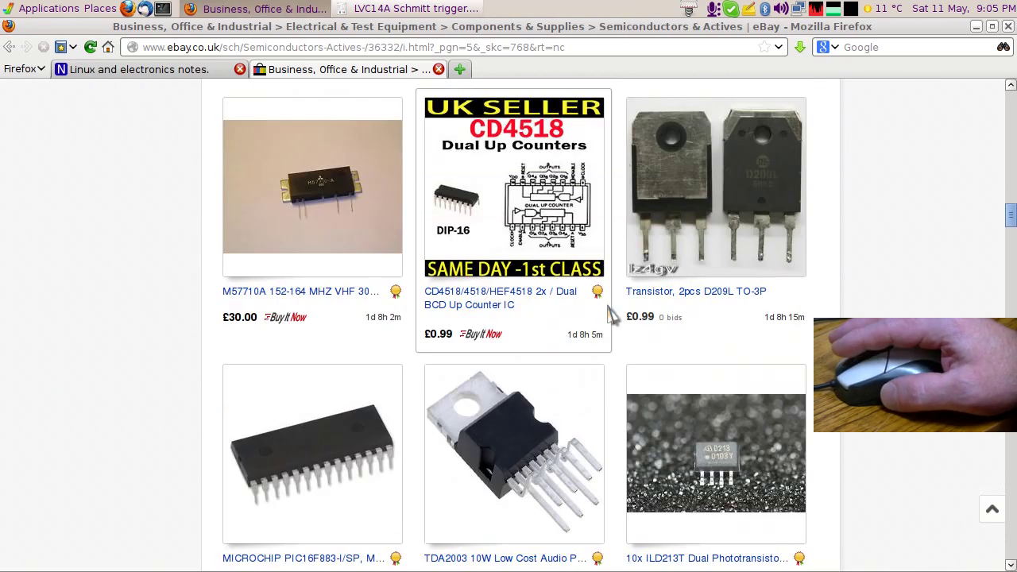
pyautogui.scroll(-3, 609, 310)
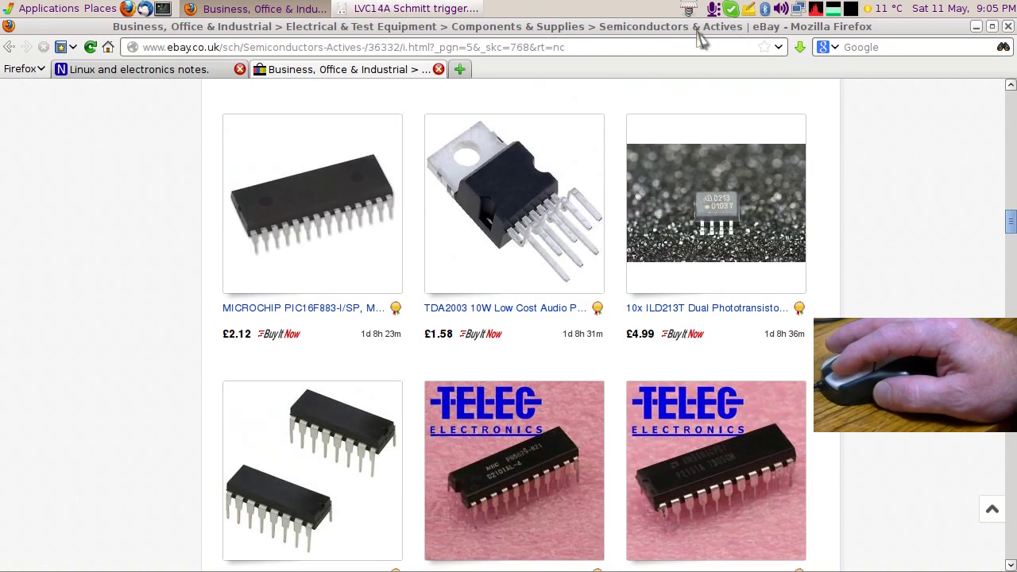
# Step: Add an 'imwheel' entry running the imwheel command in Startup Applications, then close it
pyautogui.click(48, 8)
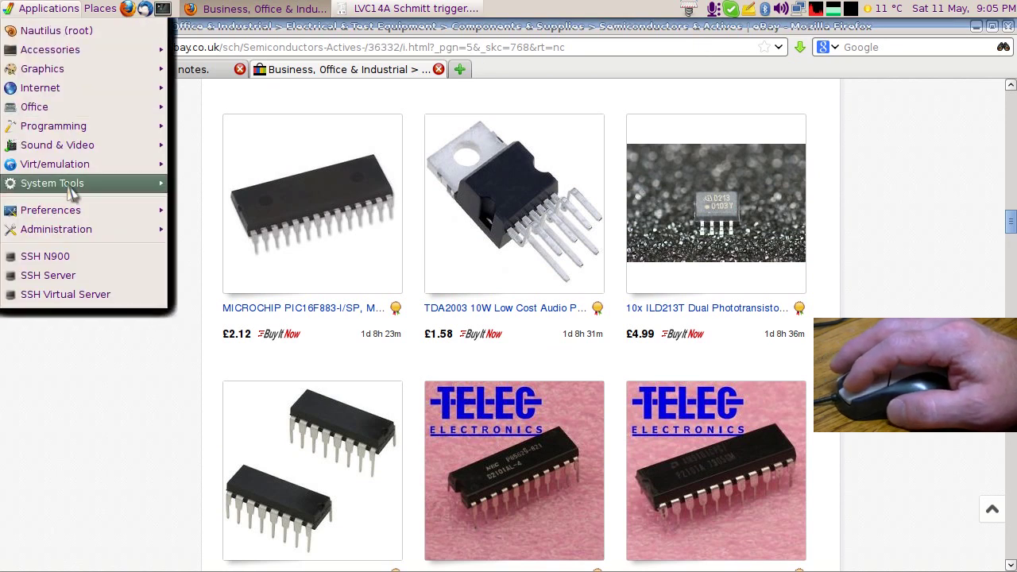
pyautogui.moveTo(83, 211)
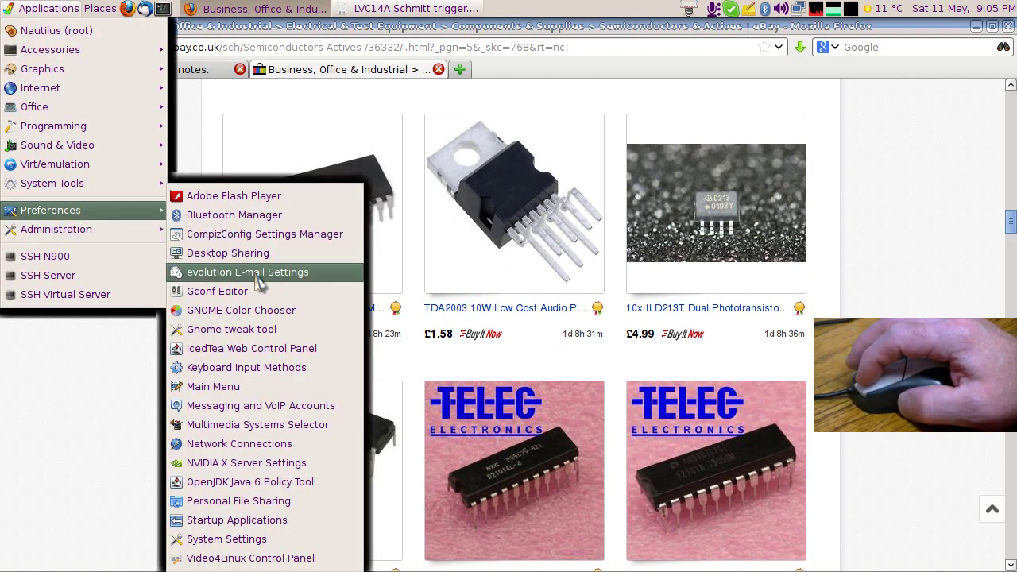
pyautogui.click(236, 520)
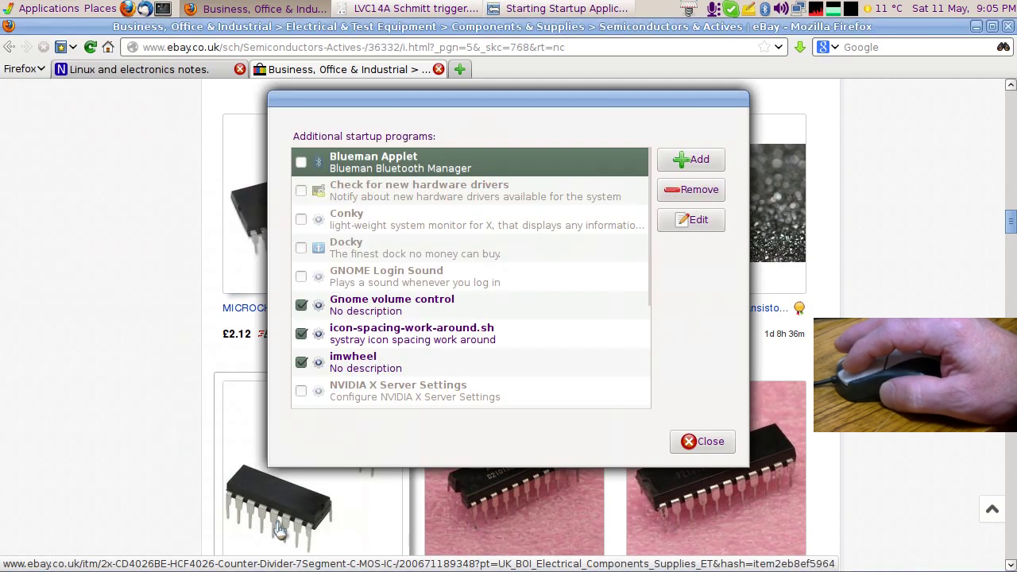
pyautogui.click(697, 163)
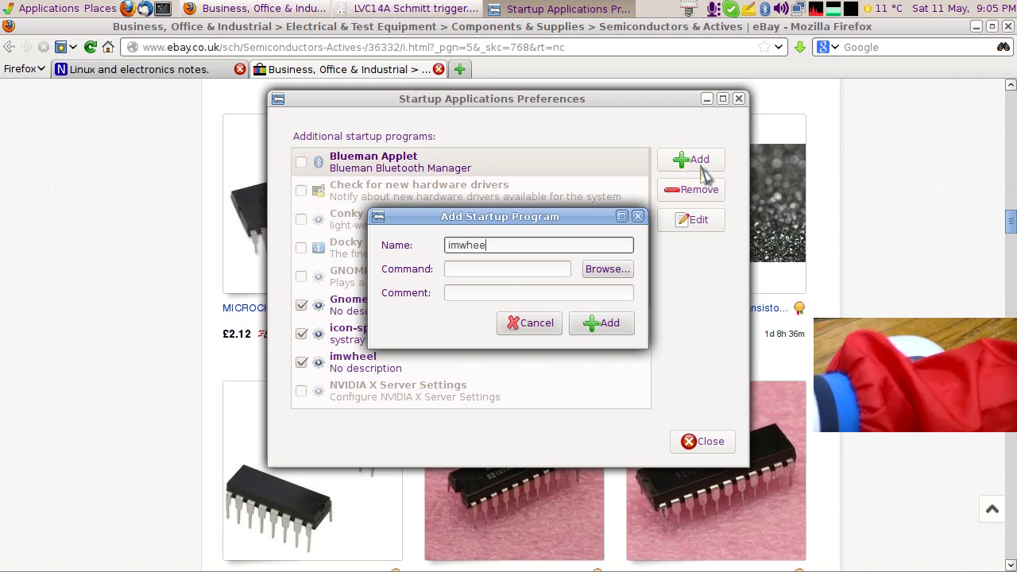
pyautogui.press('Tab')
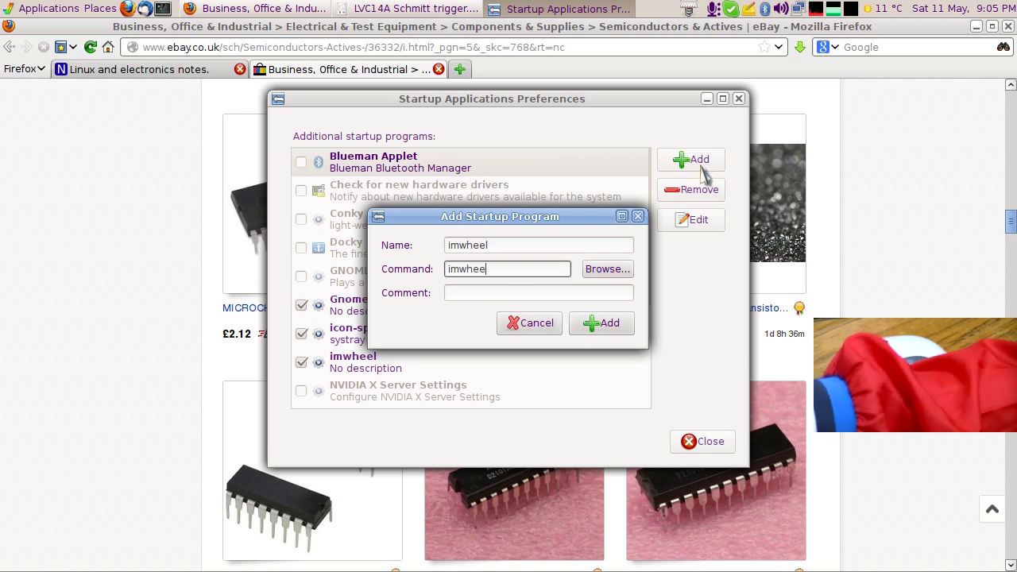
pyautogui.press('Return')
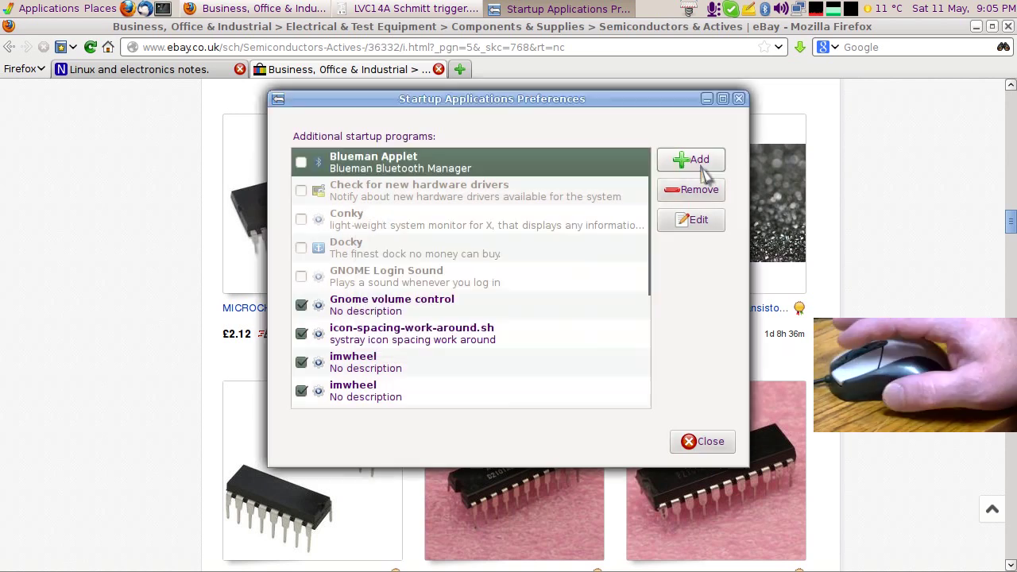
pyautogui.click(719, 445)
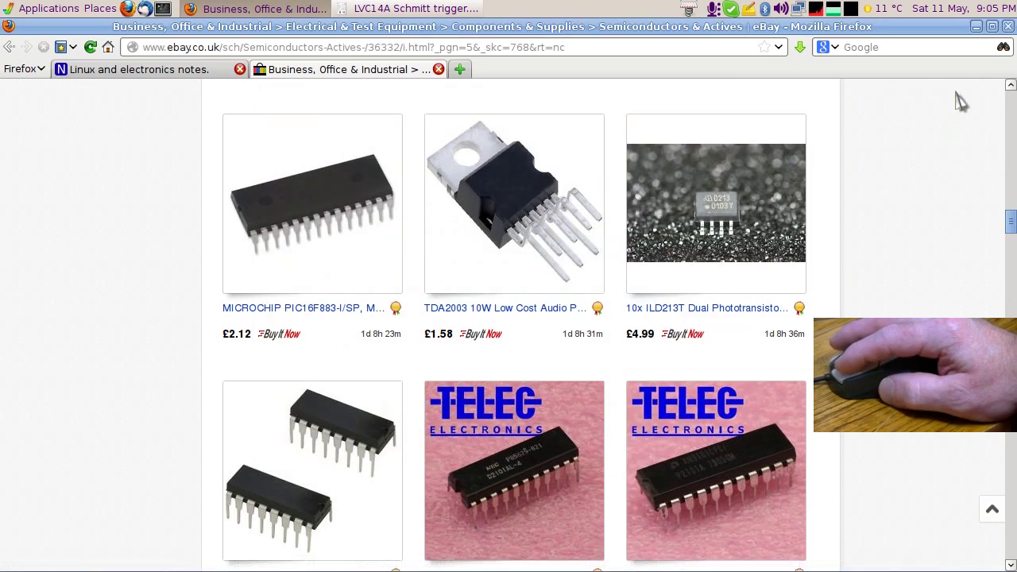